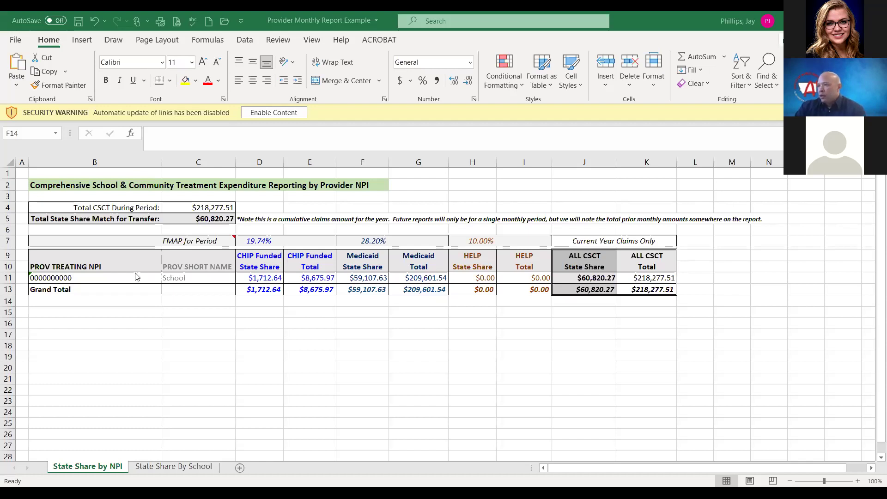
Examine the CHIP and Medicaid state share and total columns in the State Share by NPI report
{"action": "left_click", "coordinate": [417, 186]}
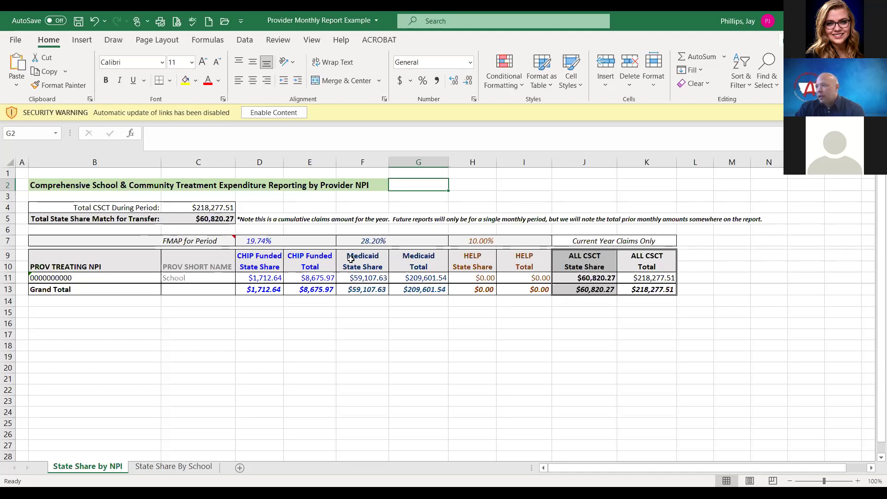
{"action": "left_click", "coordinate": [658, 289]}
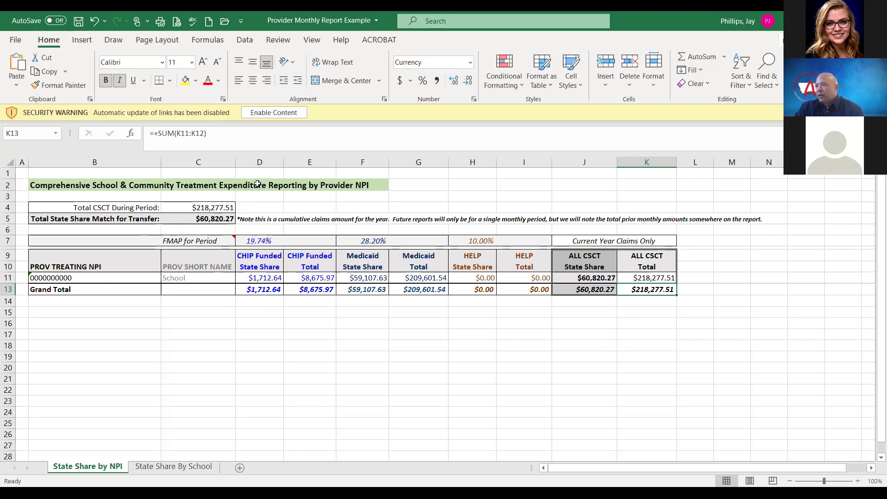
{"action": "mouse_move", "coordinate": [259, 161]}
{"action": "left_mouse_down"}
{"action": "mouse_move", "coordinate": [285, 166]}
{"action": "mouse_move", "coordinate": [311, 226]}
{"action": "mouse_move", "coordinate": [297, 231]}
{"action": "left_mouse_up"}
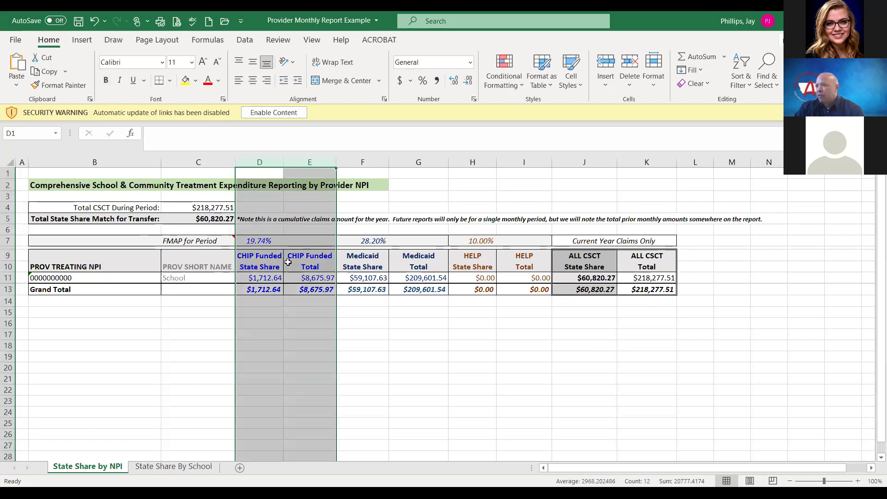
{"action": "left_click_drag", "start_coordinate": [370, 162], "coordinate": [382, 235]}
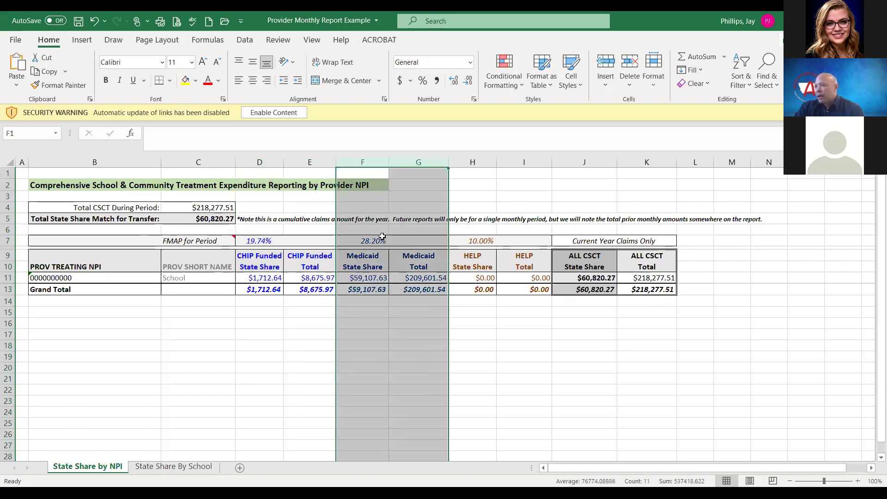
{"action": "left_click", "coordinate": [369, 268]}
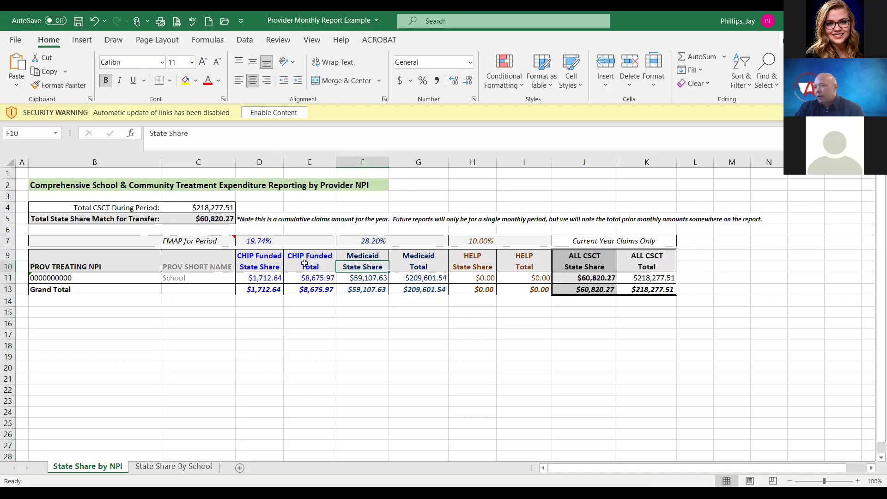
{"action": "left_click", "coordinate": [360, 279]}
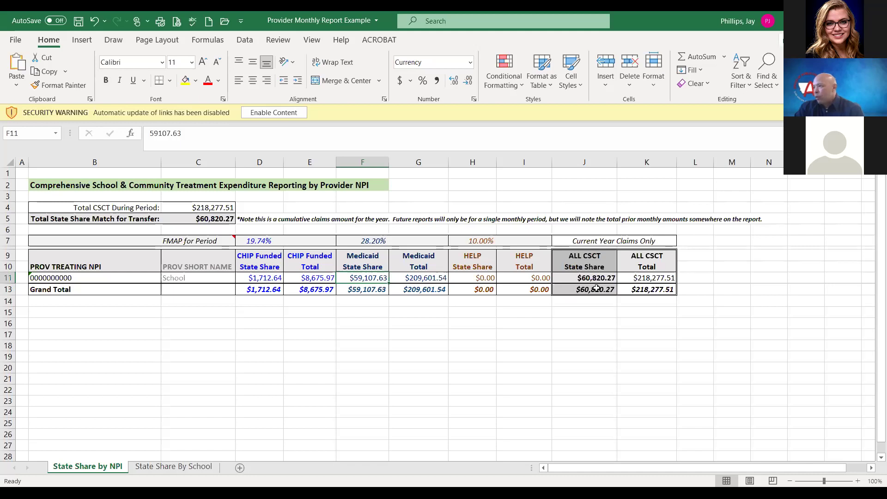
Examine the provider row of the NPI report: treating NPI, short name, and ALL CSCT state share and total
{"action": "left_click", "coordinate": [656, 279]}
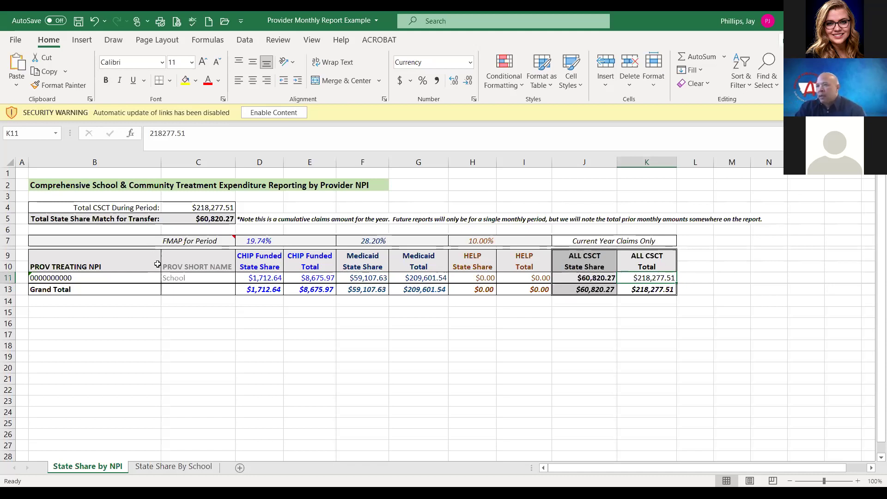
{"action": "left_click", "coordinate": [122, 269]}
{"action": "left_click", "coordinate": [130, 278]}
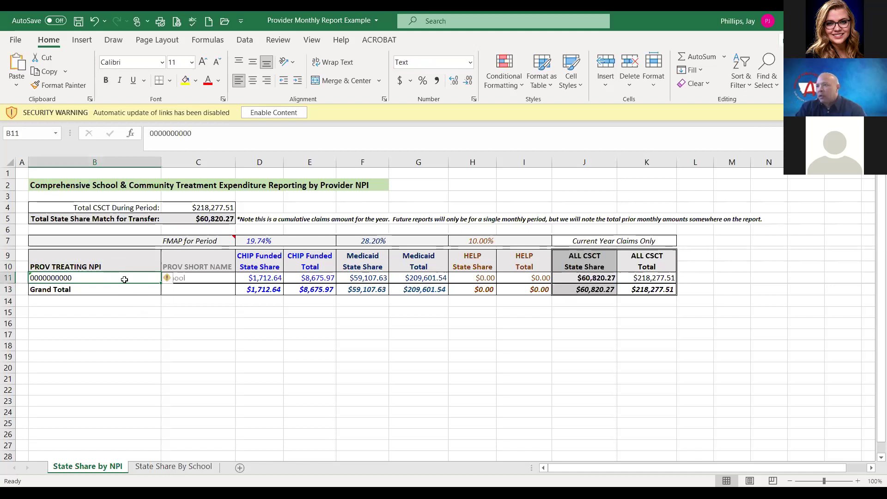
{"action": "left_click", "coordinate": [209, 280]}
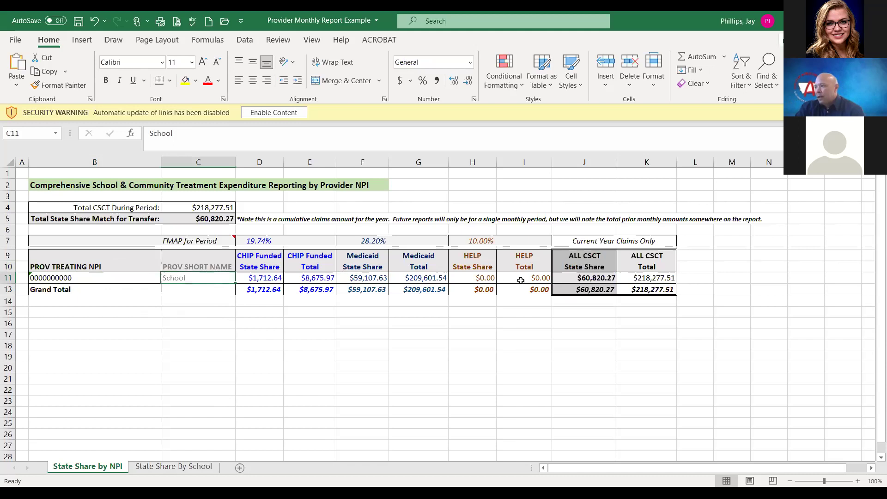
{"action": "left_click", "coordinate": [586, 279]}
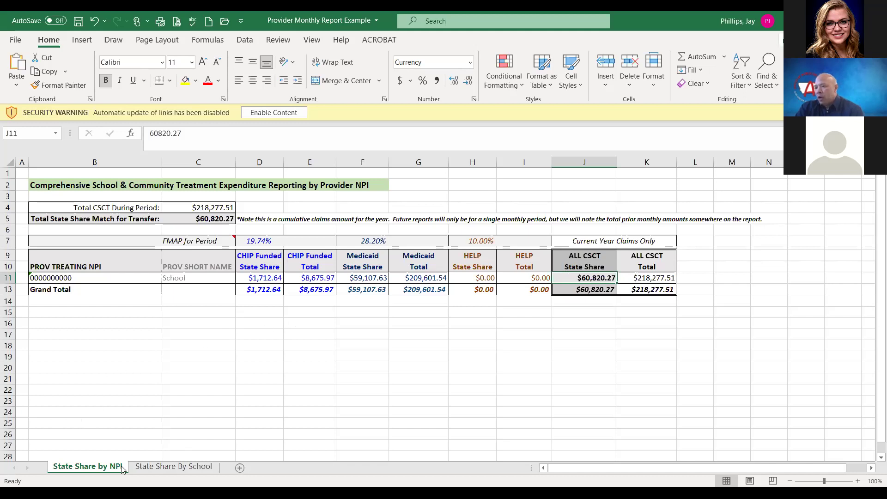
Examine the State Share By School sheet's school list and School #1's CHIP, Medicaid and ALL CSCT amounts
{"action": "left_click", "coordinate": [181, 467]}
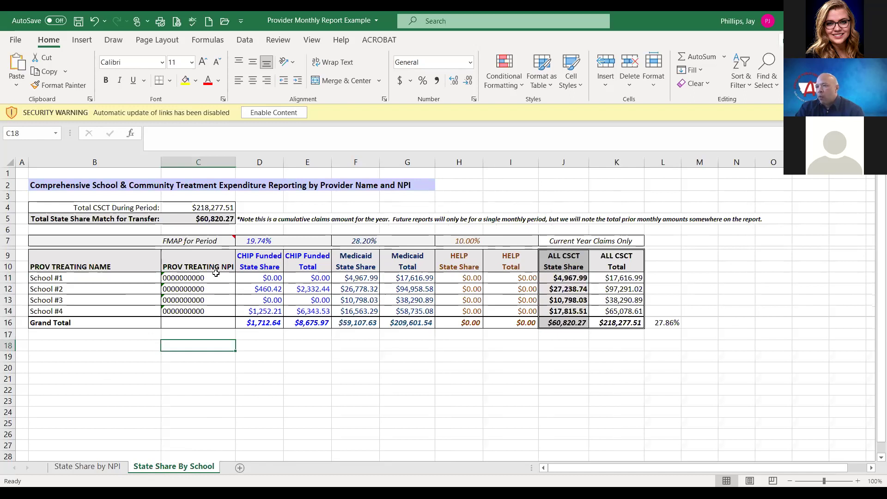
{"action": "left_click_drag", "start_coordinate": [110, 280], "coordinate": [115, 309]}
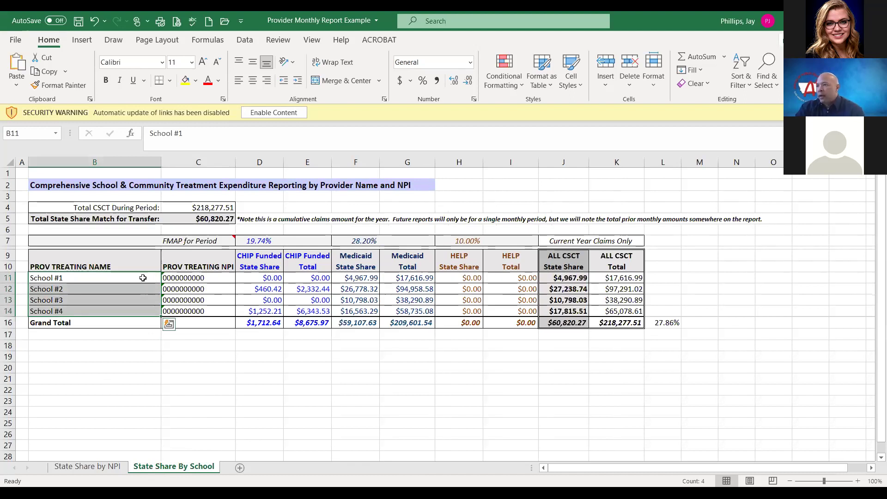
{"action": "left_click", "coordinate": [8, 278]}
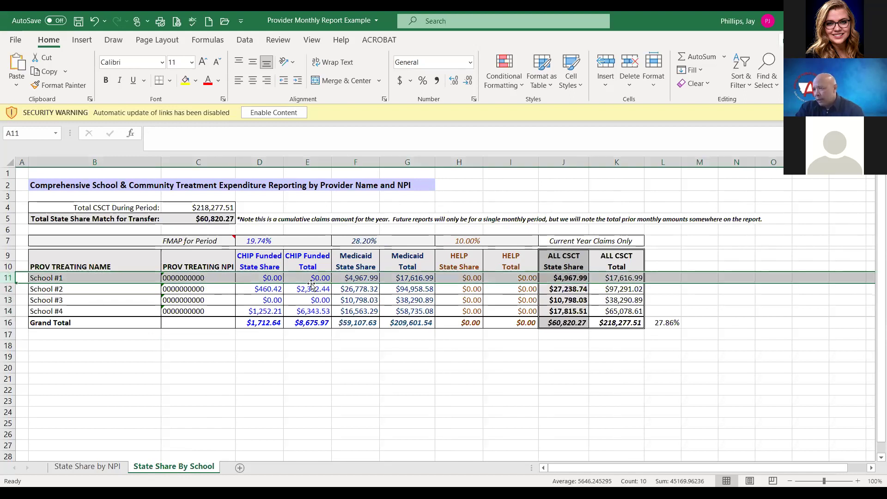
{"action": "left_click", "coordinate": [272, 278]}
{"action": "left_click", "coordinate": [293, 280]}
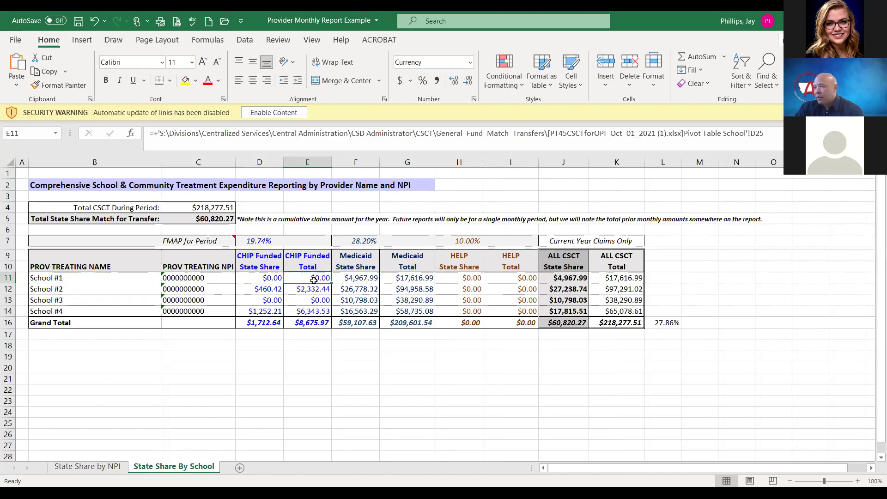
{"action": "left_click", "coordinate": [364, 278]}
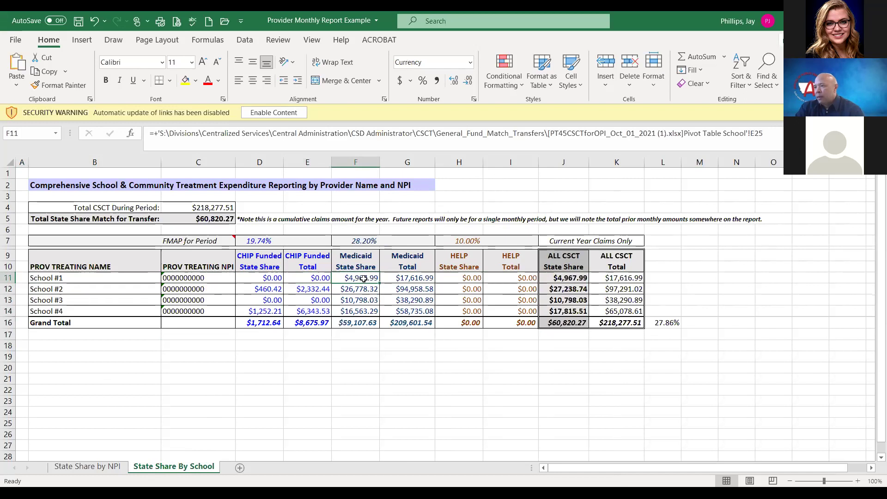
{"action": "left_click", "coordinate": [408, 278]}
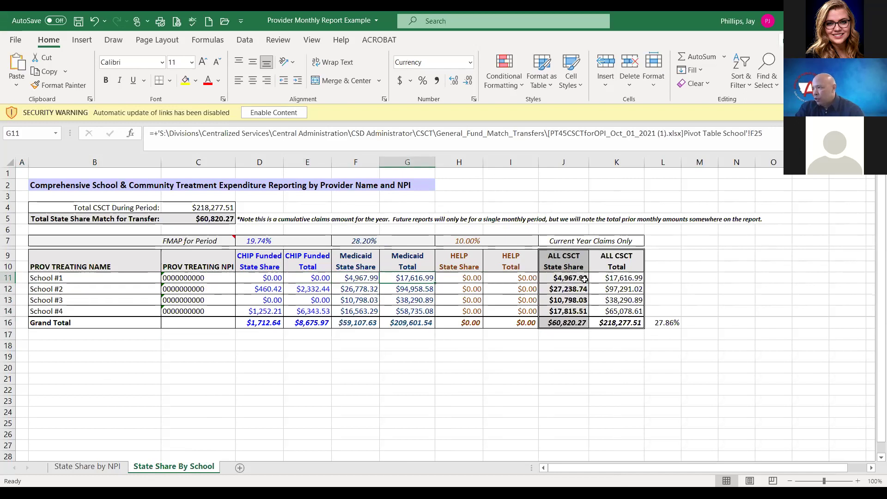
{"action": "left_click", "coordinate": [559, 278]}
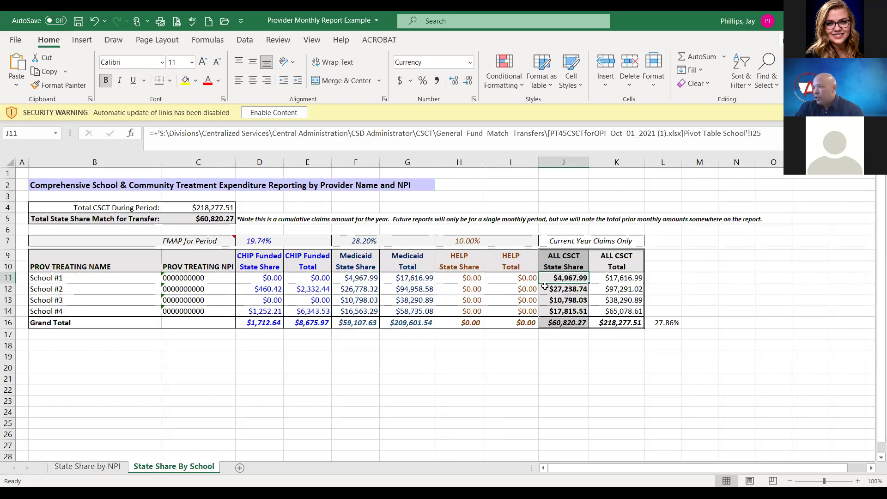
{"action": "left_click", "coordinate": [637, 279]}
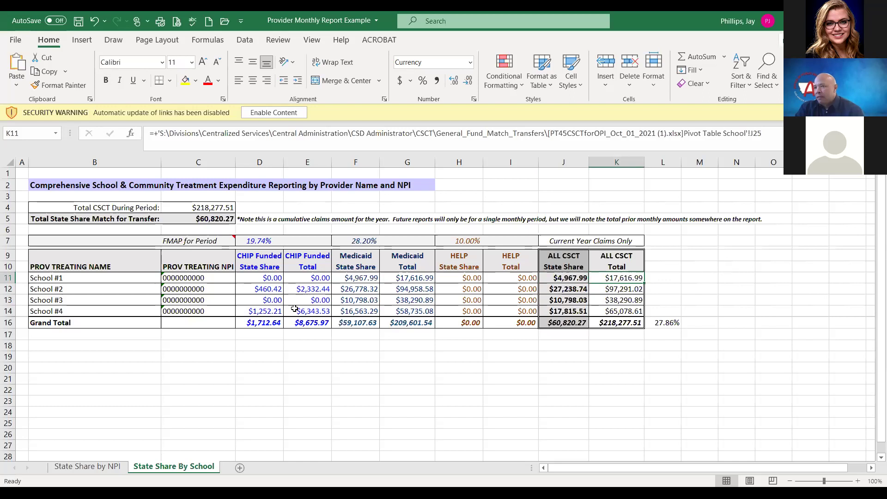
Examine the Grand Total row of the school report, including its ALL CSCT State Share cell
{"action": "left_click", "coordinate": [8, 322]}
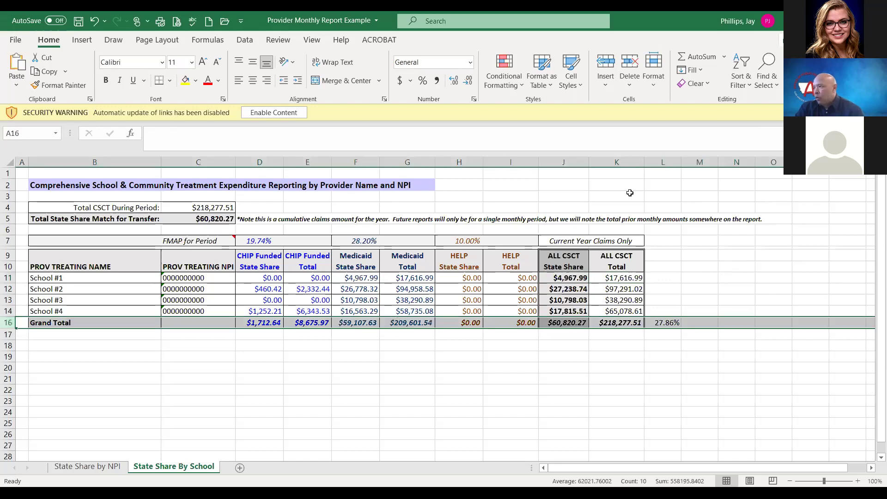
{"action": "left_click", "coordinate": [572, 324]}
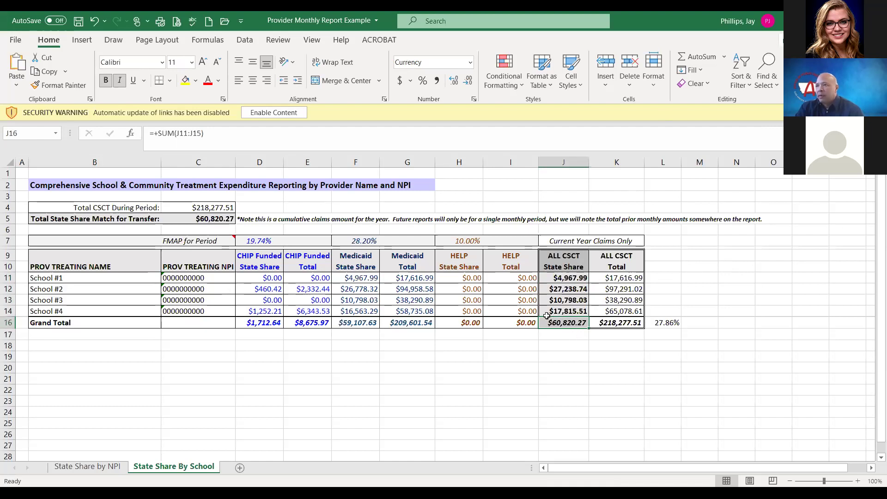
{"action": "left_click", "coordinate": [491, 196]}
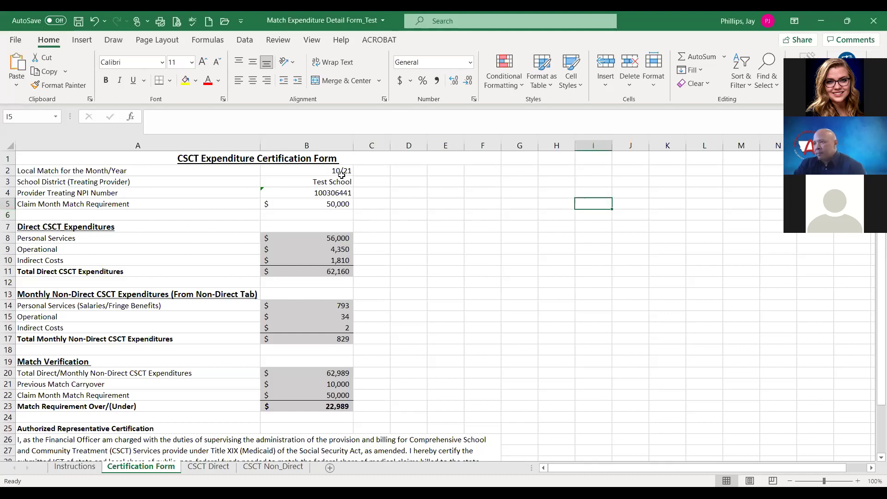
Review the CSCT Expenditure Certification Form's header fields for month/year, school district, provider NPI number and claim month match requirement
{"action": "left_click", "coordinate": [169, 158]}
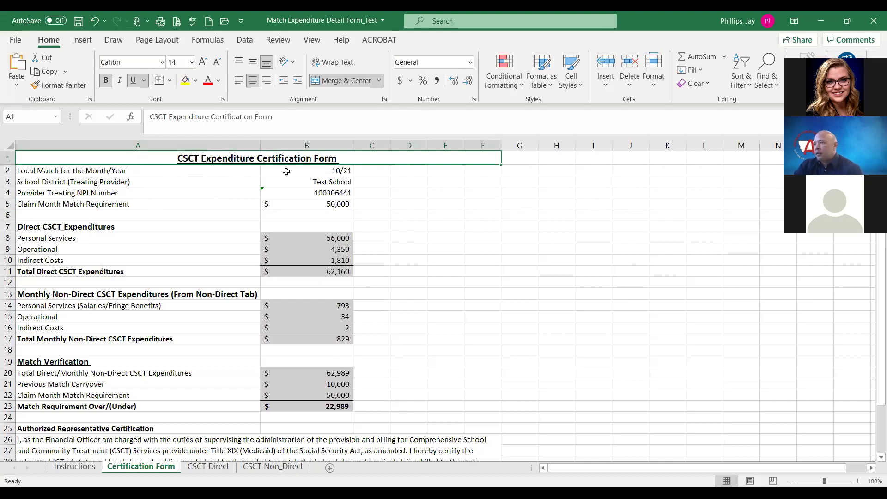
{"action": "left_click", "coordinate": [287, 172]}
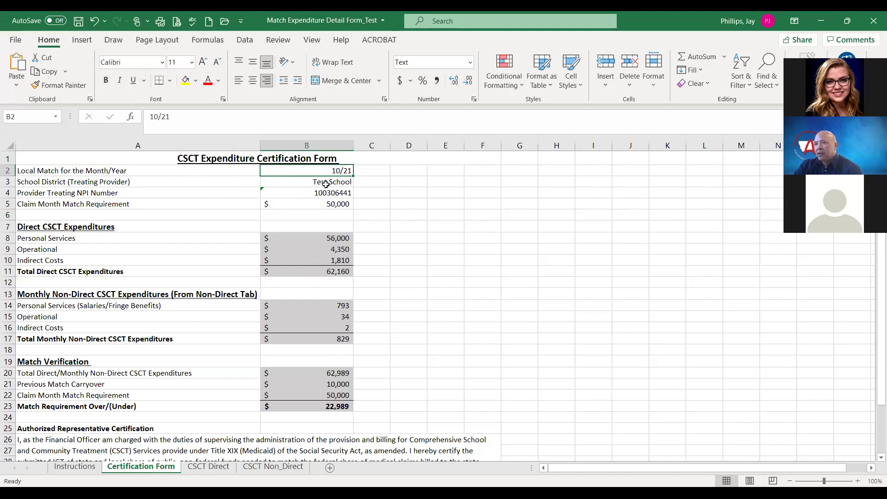
{"action": "left_click", "coordinate": [96, 171]}
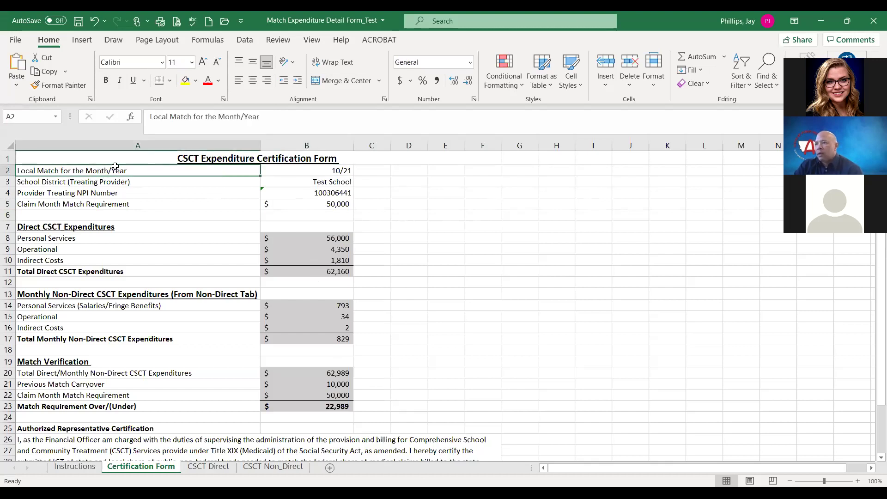
{"action": "left_click", "coordinate": [302, 173]}
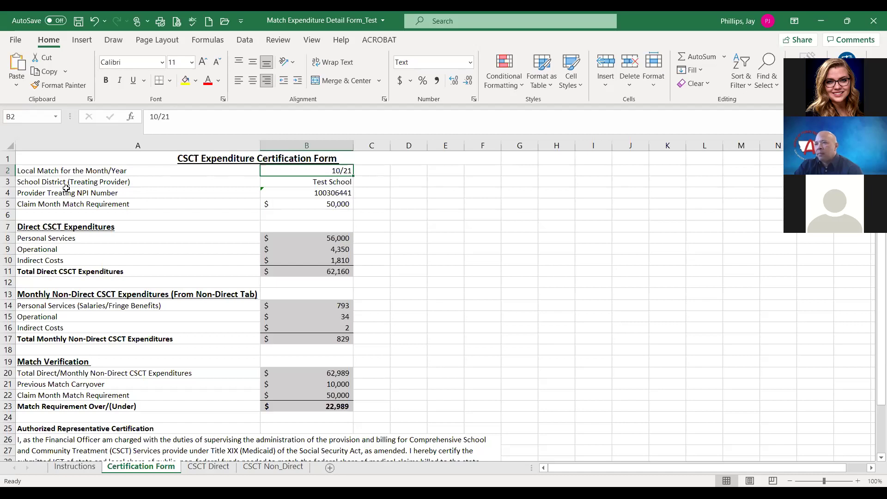
{"action": "left_click", "coordinate": [37, 184]}
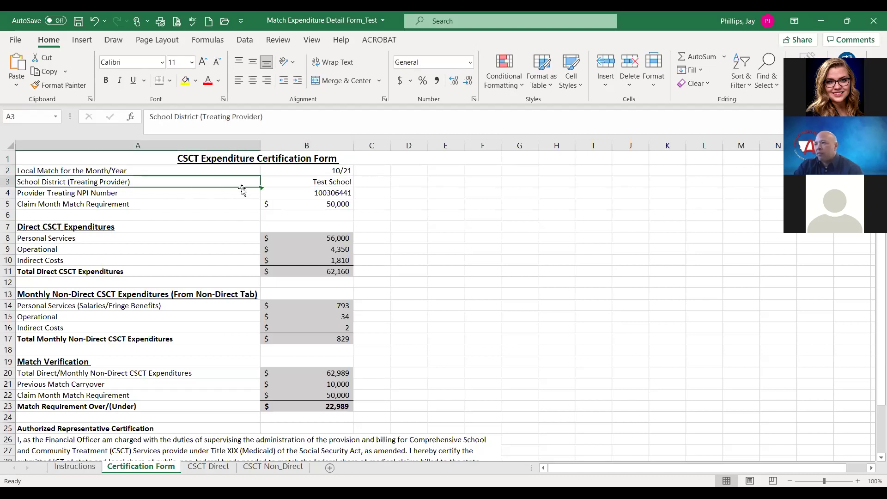
{"action": "left_click", "coordinate": [317, 181]}
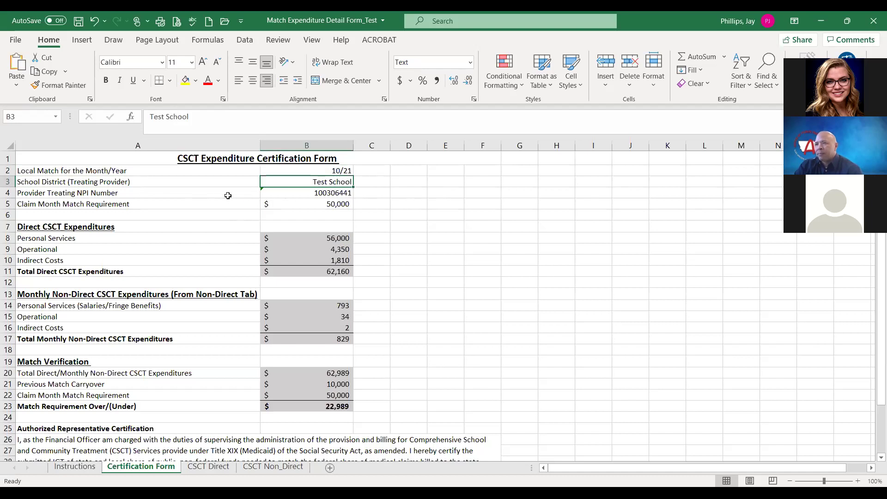
{"action": "left_click", "coordinate": [70, 194]}
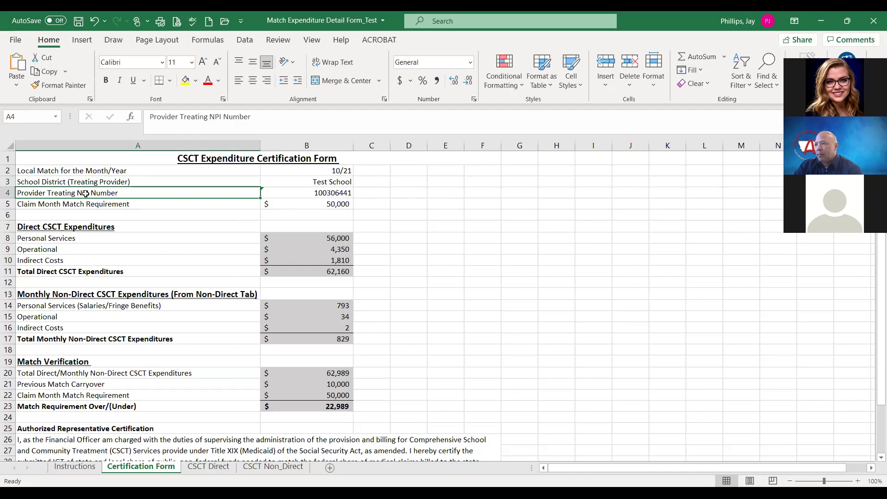
{"action": "left_click", "coordinate": [283, 195]}
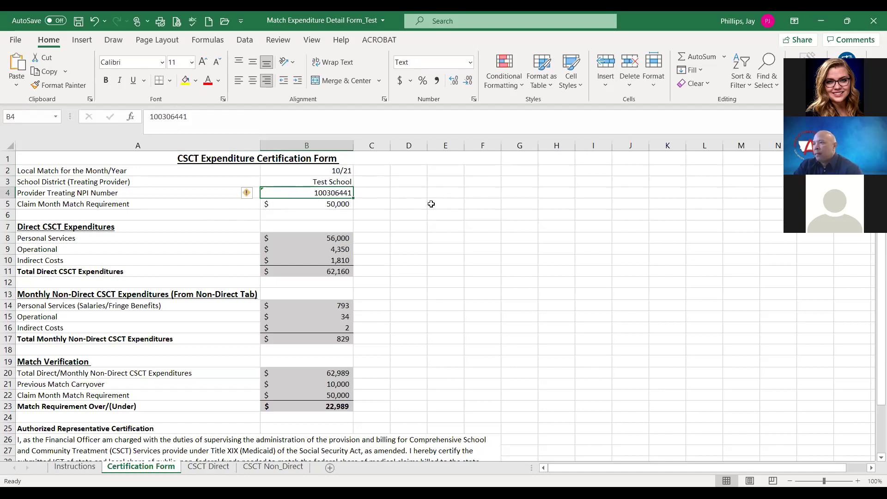
{"action": "left_click", "coordinate": [87, 202]}
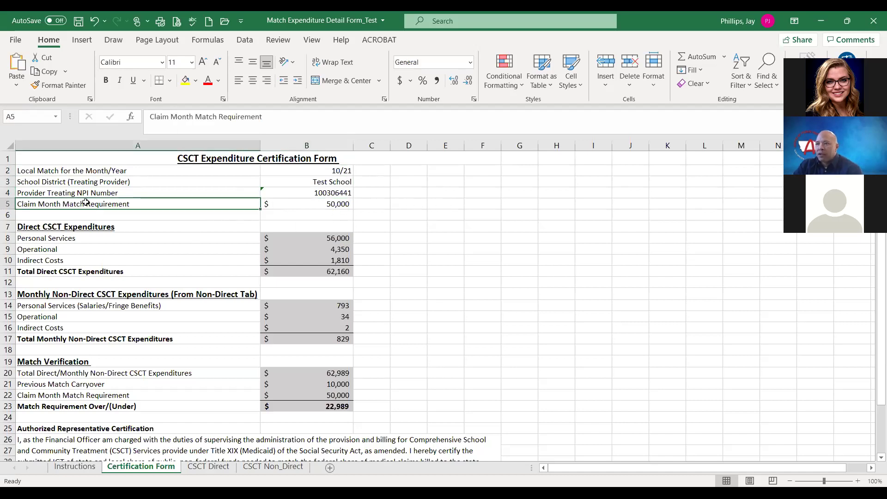
Set the Claim Month Match Requirement in the form header to 0 and check its row under Match Verification
{"action": "left_click", "coordinate": [314, 205]}
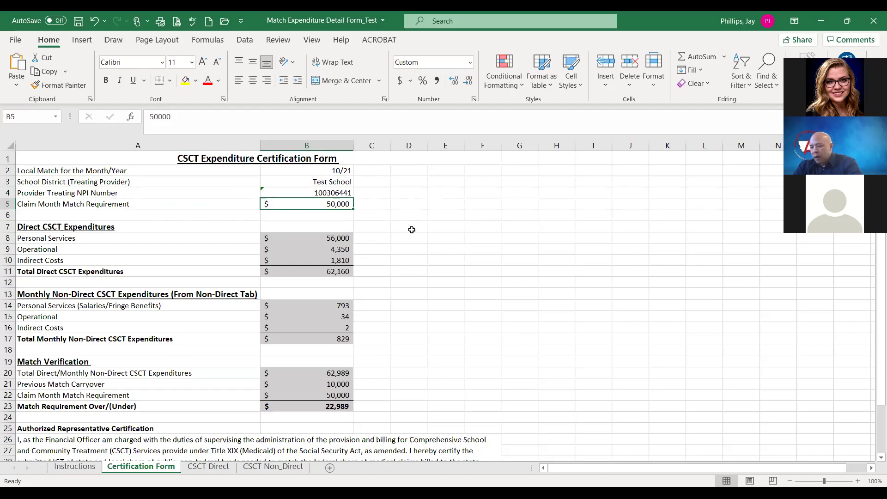
{"action": "type", "text": "0"}
{"action": "left_click", "coordinate": [410, 247]}
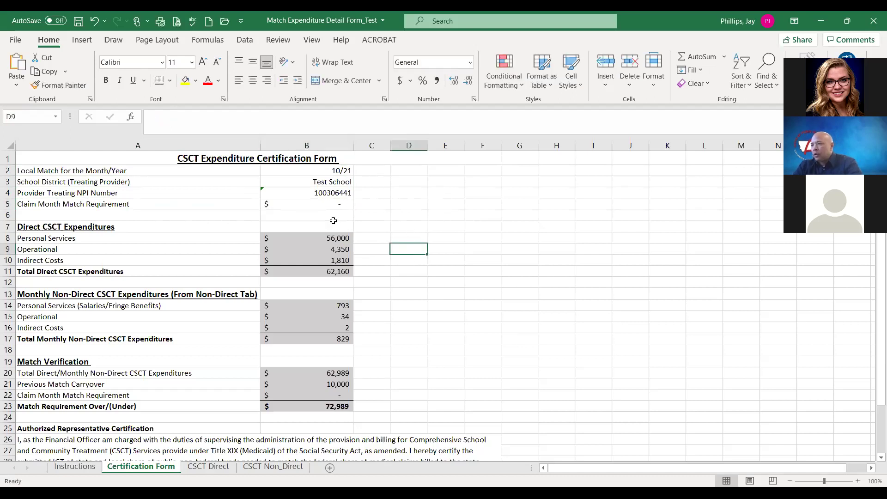
{"action": "left_click", "coordinate": [314, 203]}
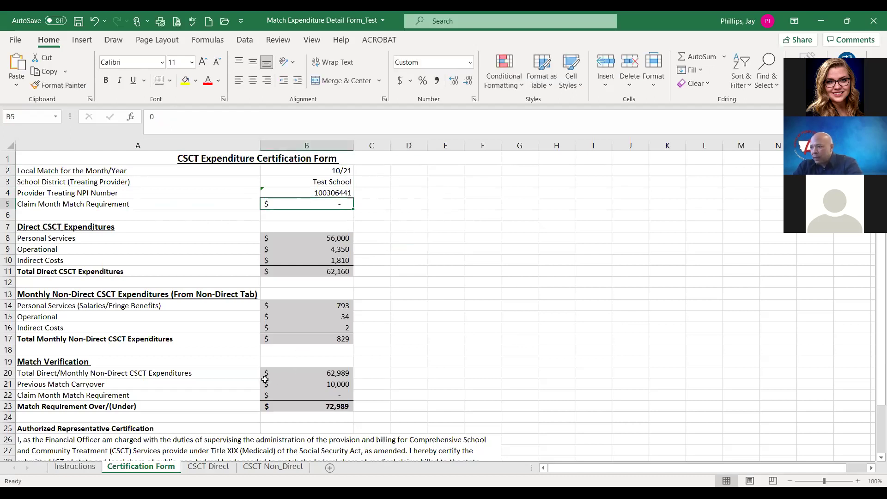
{"action": "left_click", "coordinate": [7, 395]}
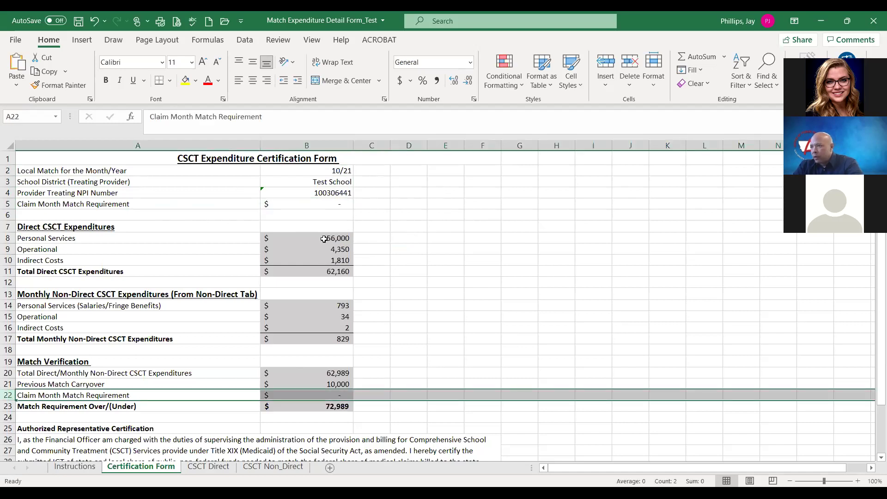
Set the Claim Month Match Requirement in the form header to 50,000
{"action": "left_click", "coordinate": [307, 202]}
{"action": "type", "text": "50,000"}
{"action": "key", "text": "Return"}
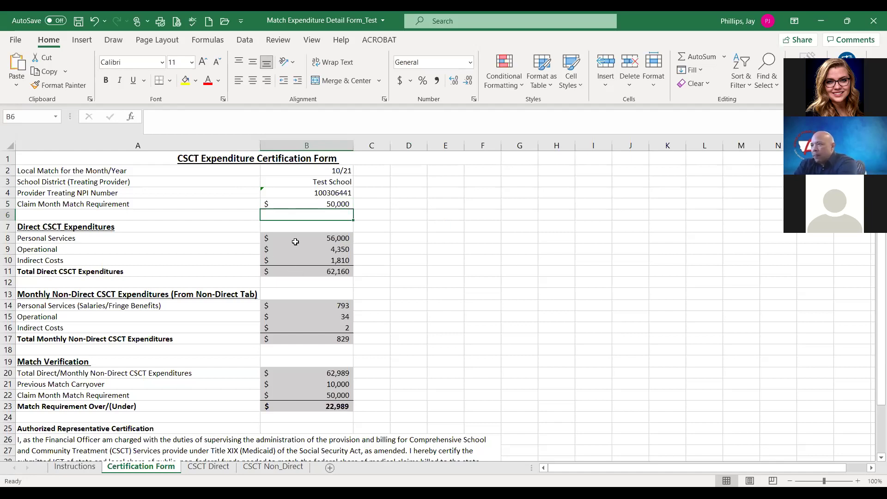
Review the Certification Form's direct and monthly non-direct expenditure amounts and the Claim Month Match Requirement under Match Verification
{"action": "left_click_drag", "start_coordinate": [295, 239], "coordinate": [297, 273]}
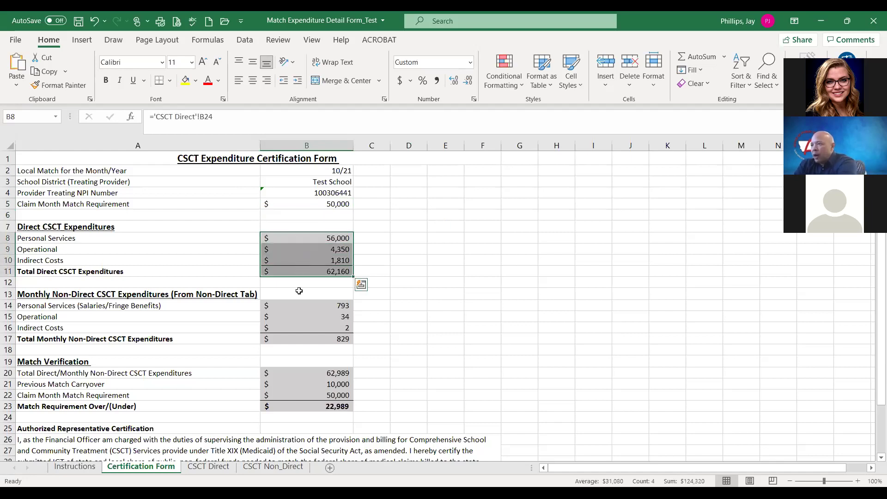
{"action": "left_click_drag", "start_coordinate": [292, 306], "coordinate": [289, 332]}
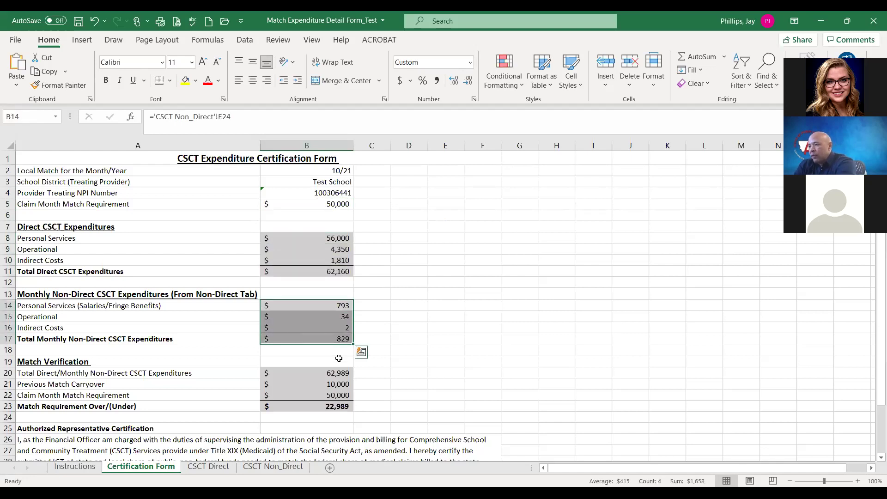
{"action": "left_click", "coordinate": [422, 260]}
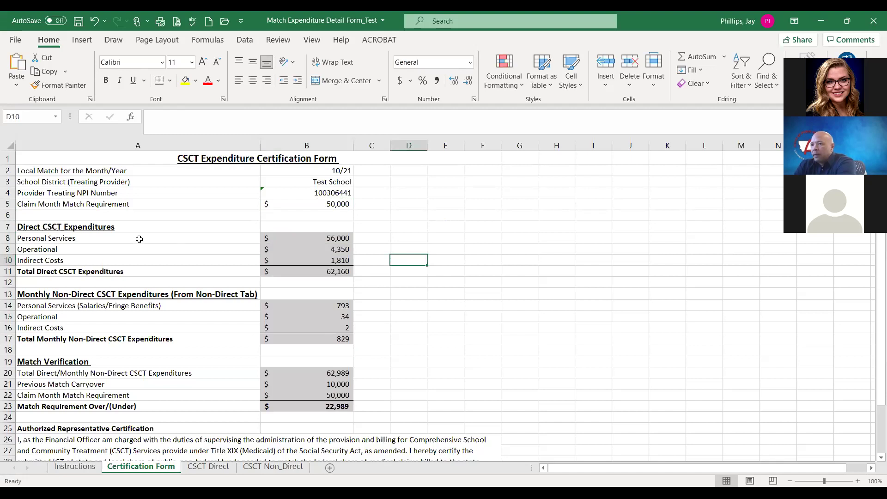
{"action": "left_click", "coordinate": [299, 208]}
{"action": "left_click", "coordinate": [304, 401]}
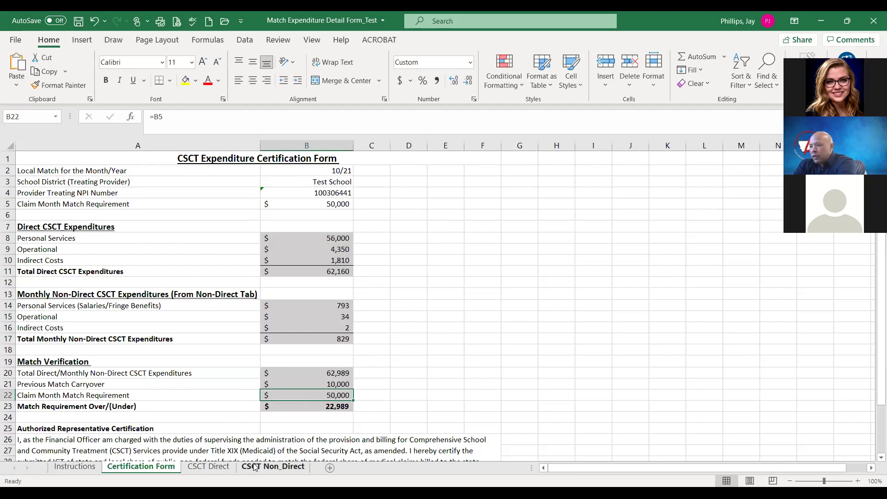
Show the CSCT Direct sheet and examine the first position's title, salaries and fringe benefits entries under Personal Services
{"action": "left_click", "coordinate": [208, 468]}
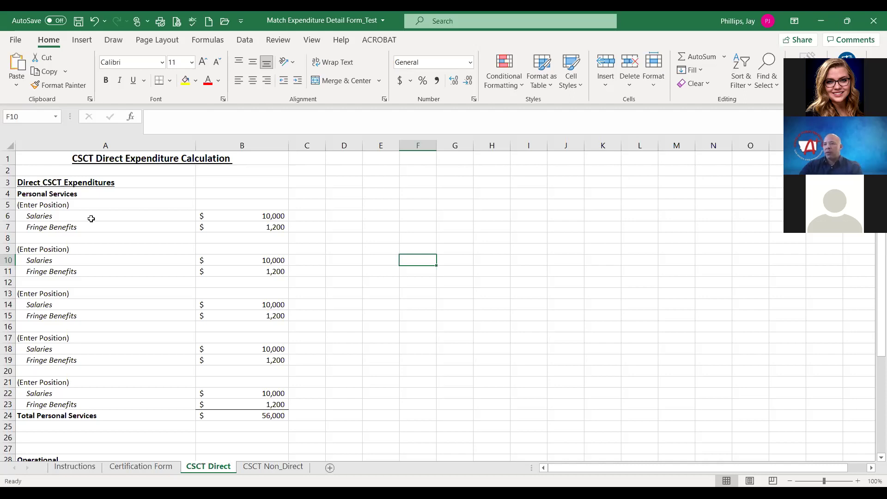
{"action": "left_click", "coordinate": [92, 203]}
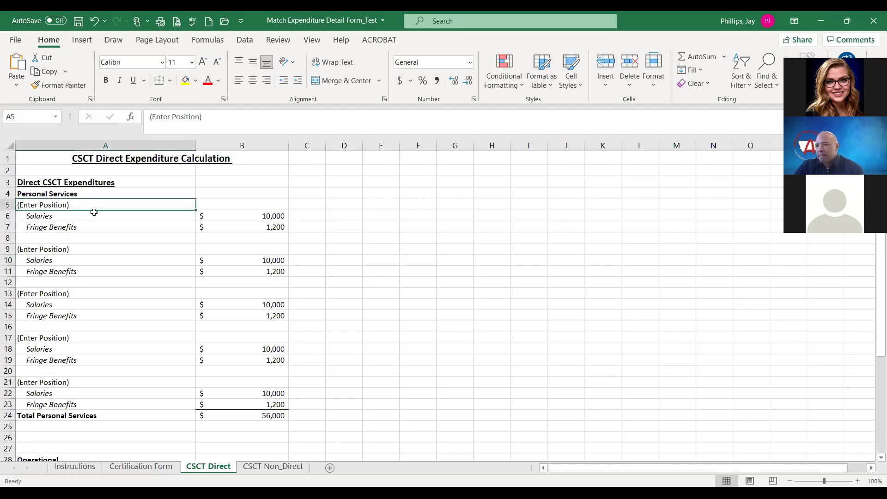
{"action": "left_click", "coordinate": [110, 214]}
{"action": "left_click", "coordinate": [273, 216]}
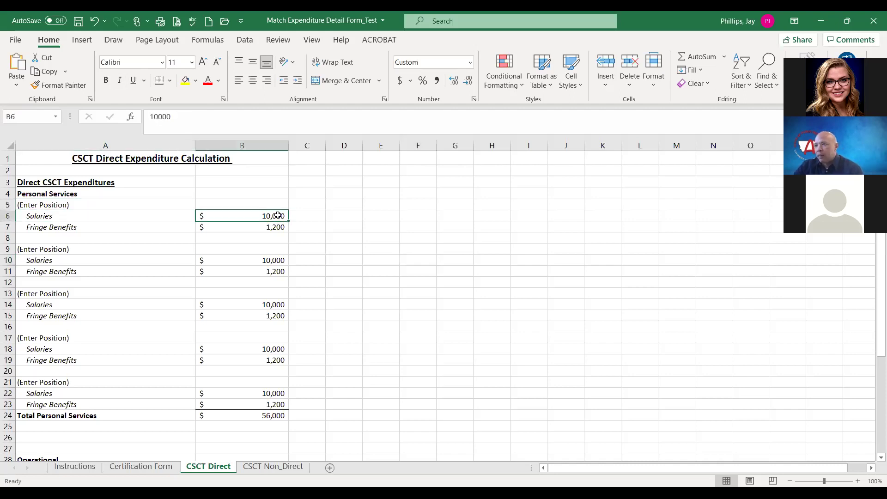
{"action": "left_click", "coordinate": [191, 228]}
{"action": "left_click", "coordinate": [254, 227]}
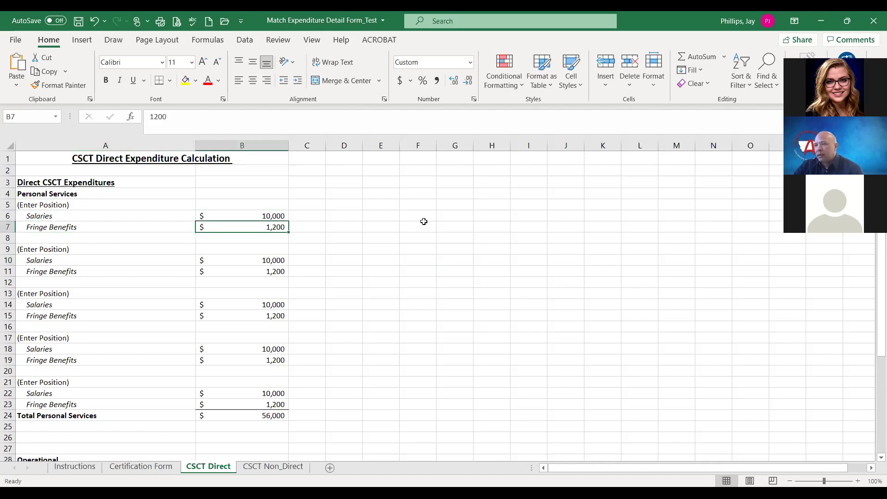
Go through each of the five Enter Position cells under Personal Services on the CSCT Direct sheet
{"action": "left_click", "coordinate": [82, 206]}
{"action": "left_click", "coordinate": [92, 250]}
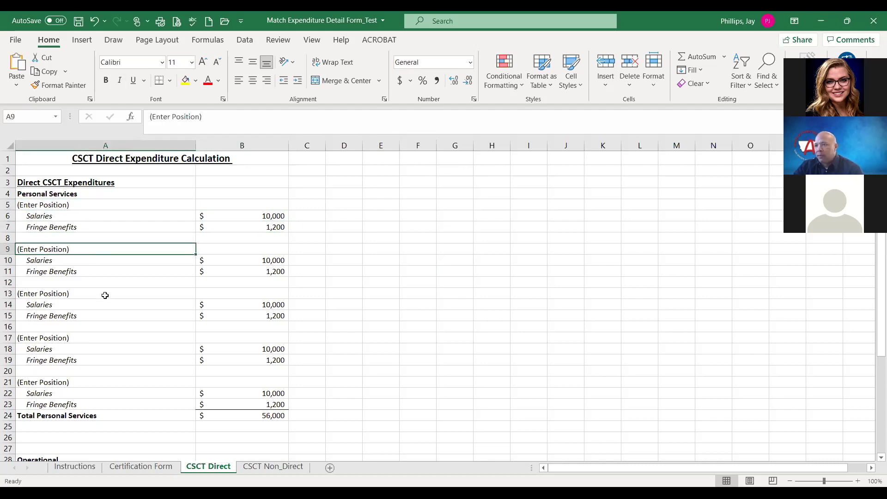
{"action": "left_click", "coordinate": [109, 294]}
{"action": "left_click", "coordinate": [112, 340]}
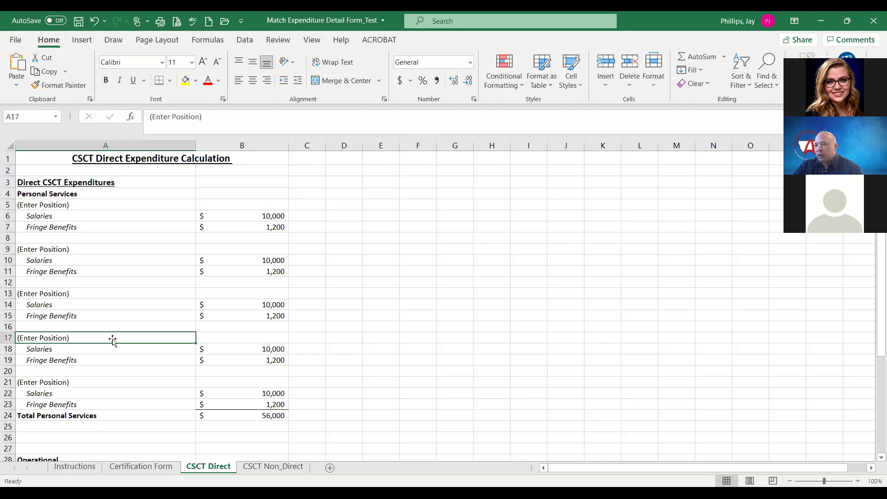
{"action": "left_click", "coordinate": [114, 380]}
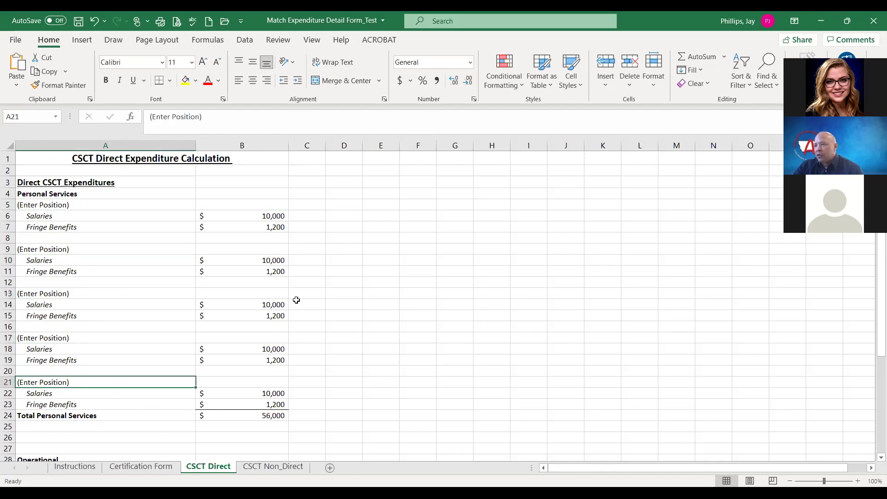
Check the Total Direct CSCT Expenditures cell at the end of the CSCT Direct calculation
{"action": "scroll", "coordinate": [391, 351], "scroll_direction": "down", "scroll_amount": 1}
{"action": "scroll", "coordinate": [386, 347], "scroll_direction": "down", "scroll_amount": 3}
{"action": "scroll", "coordinate": [386, 346], "scroll_direction": "up", "scroll_amount": 1}
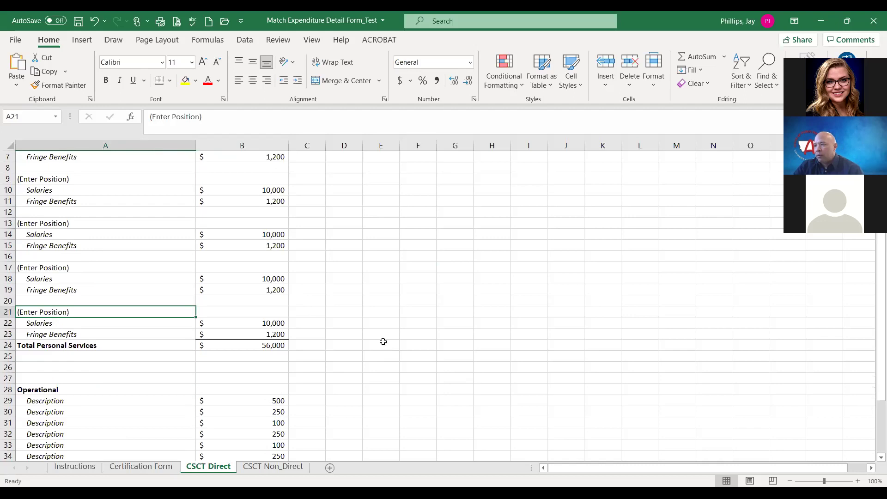
{"action": "scroll", "coordinate": [384, 344], "scroll_direction": "down", "scroll_amount": 4}
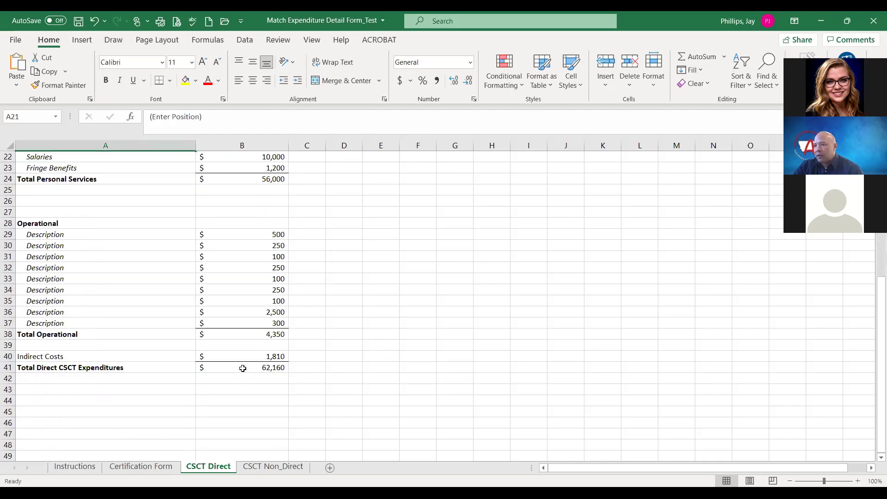
{"action": "left_click", "coordinate": [241, 367]}
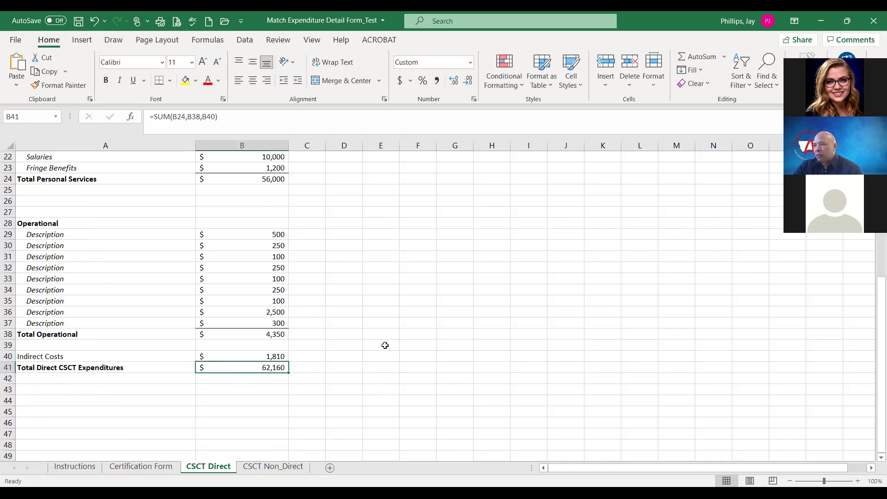
Examine the Operational section of the CSCT Direct sheet, including its heading and first Description row
{"action": "scroll", "coordinate": [384, 345], "scroll_direction": "up", "scroll_amount": 2}
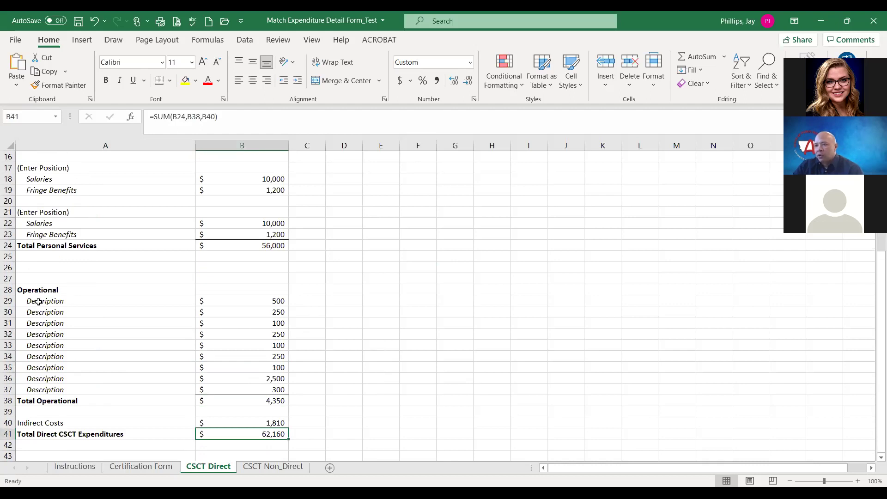
{"action": "left_click", "coordinate": [42, 291]}
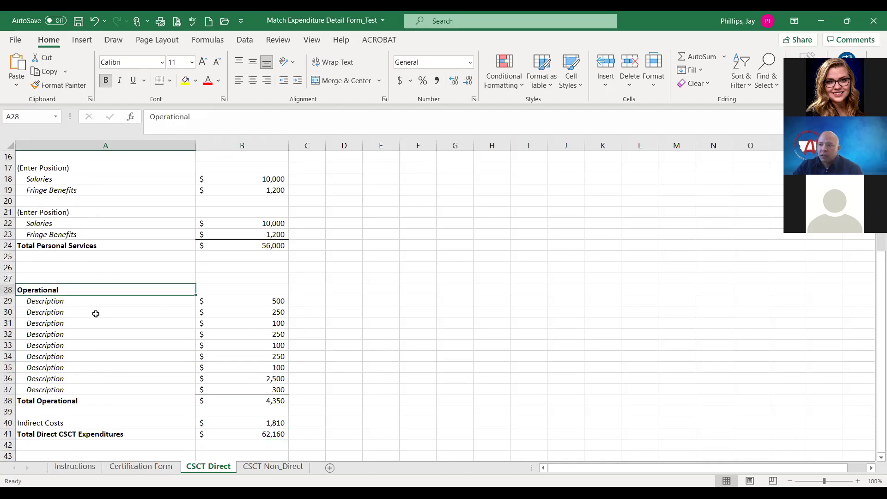
{"action": "key", "text": "Down"}
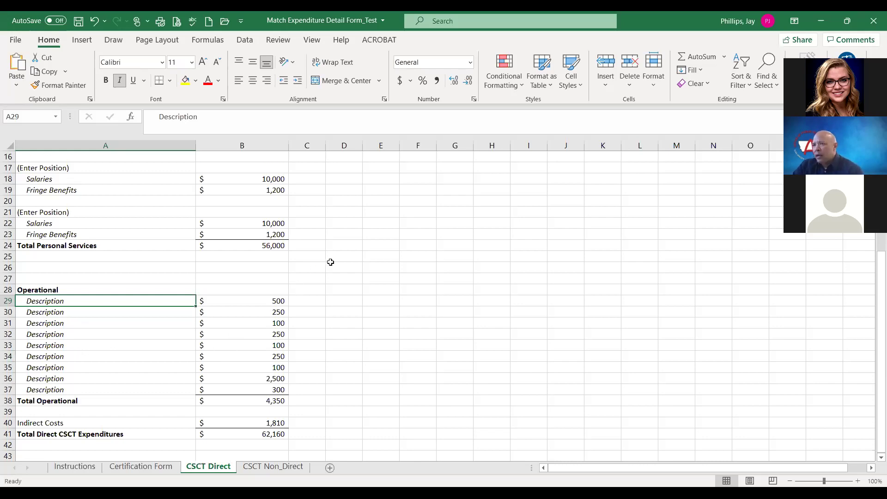
{"action": "scroll", "coordinate": [175, 196], "scroll_direction": "up", "scroll_amount": 2}
{"action": "scroll", "coordinate": [174, 203], "scroll_direction": "down", "scroll_amount": 1}
{"action": "scroll", "coordinate": [175, 196], "scroll_direction": "up", "scroll_amount": 2}
{"action": "scroll", "coordinate": [179, 233], "scroll_direction": "down", "scroll_amount": 2}
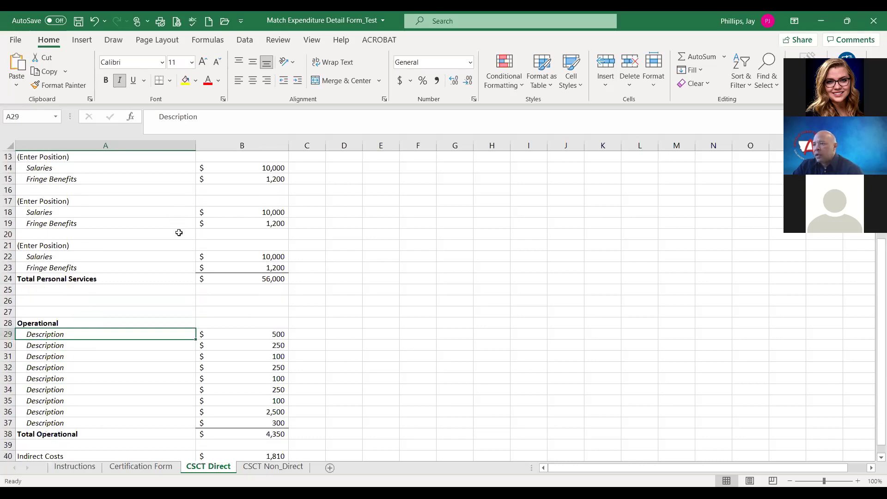
{"action": "scroll", "coordinate": [185, 245], "scroll_direction": "down", "scroll_amount": 2}
{"action": "left_click", "coordinate": [138, 257]}
{"action": "scroll", "coordinate": [275, 279], "scroll_direction": "down", "scroll_amount": 2}
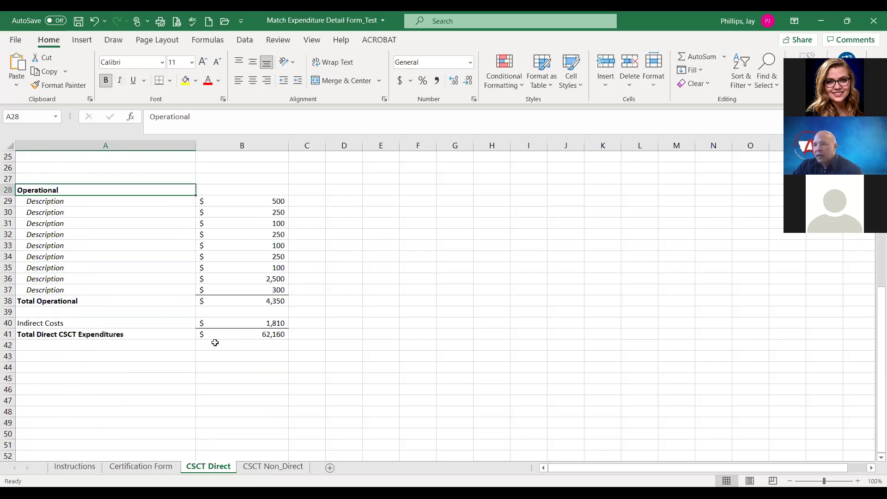
Inspect the Indirect Costs entry and the Total Direct CSCT Expenditures formula on the CSCT Direct sheet
{"action": "left_click", "coordinate": [102, 321]}
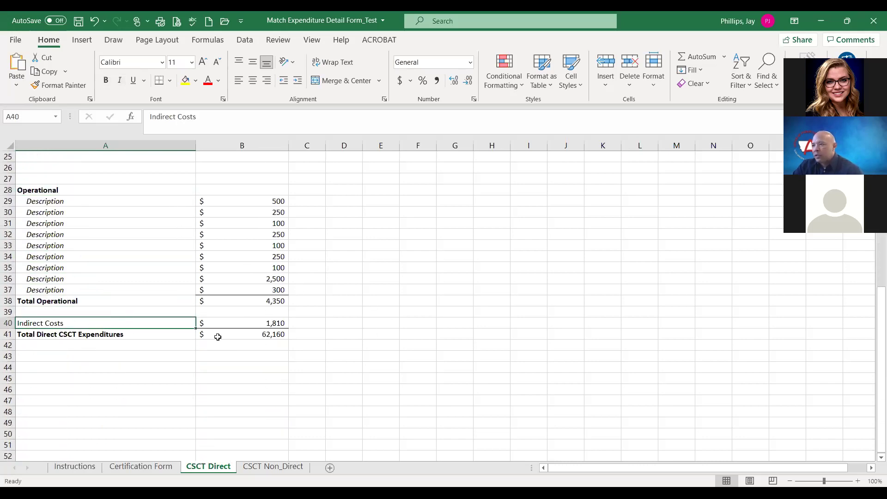
{"action": "left_click", "coordinate": [251, 322]}
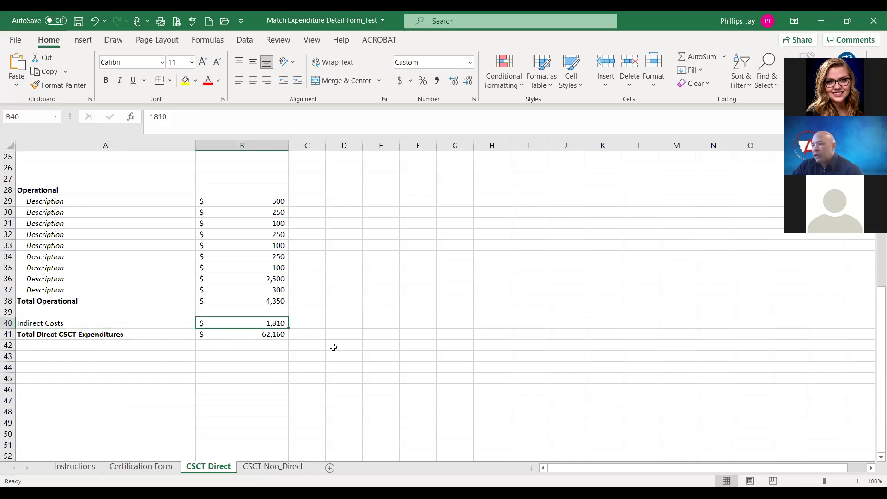
{"action": "left_click", "coordinate": [238, 340]}
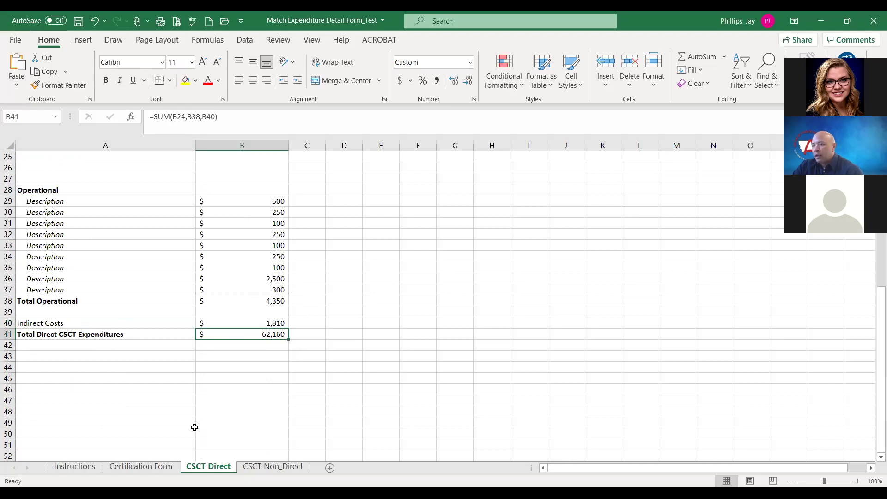
Return to the Certification Form and check how its Direct CSCT Expenditures rows and total draw on the CSCT Direct sheet
{"action": "left_click", "coordinate": [168, 468]}
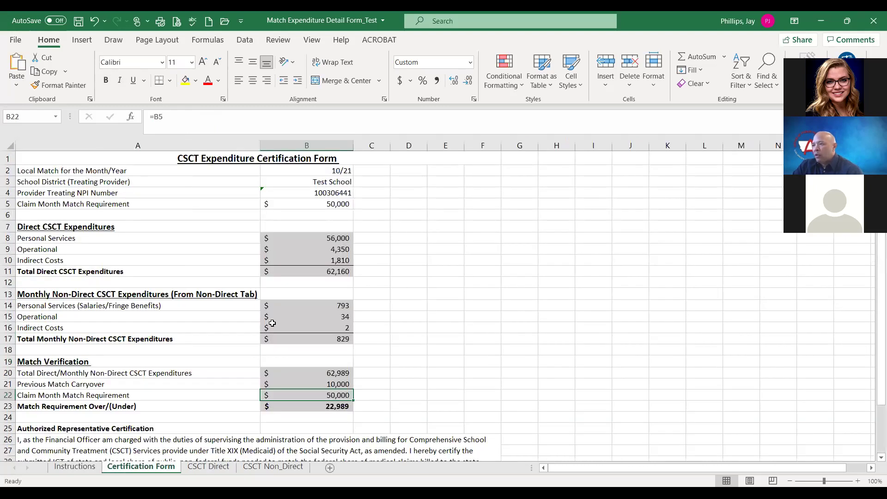
{"action": "left_click", "coordinate": [8, 226]}
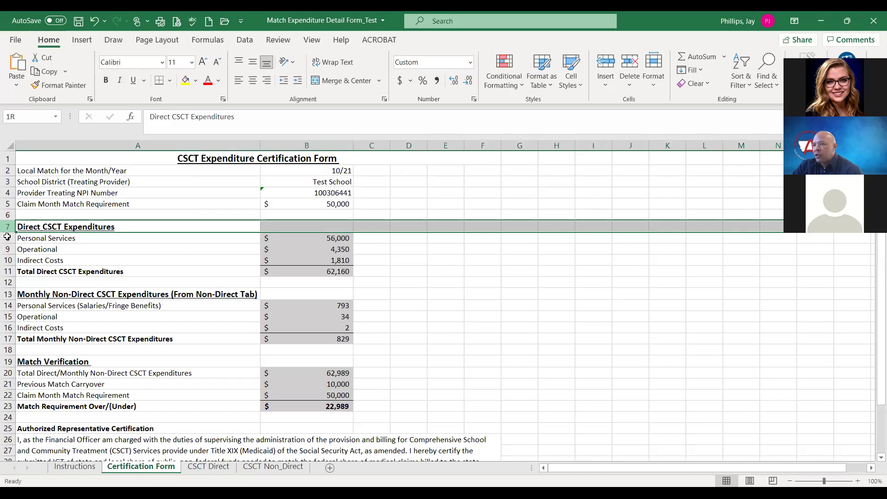
{"action": "left_click_drag", "start_coordinate": [20, 280], "coordinate": [19, 272]}
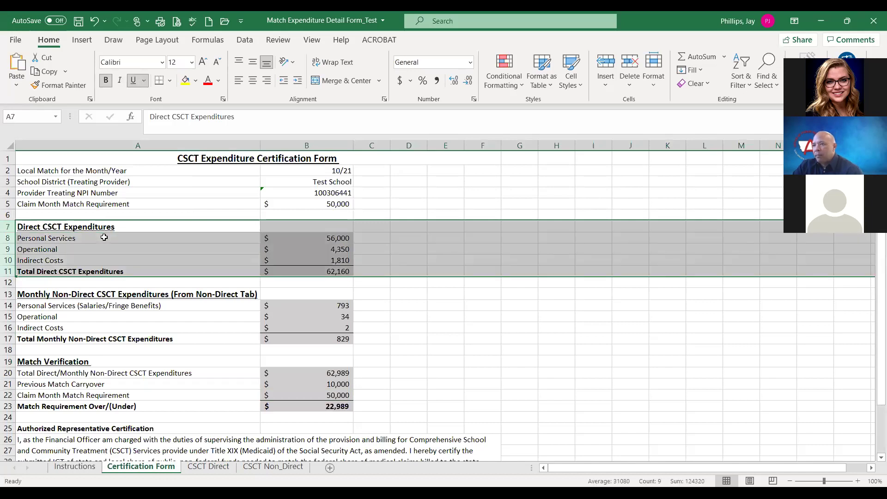
{"action": "left_click", "coordinate": [104, 237]}
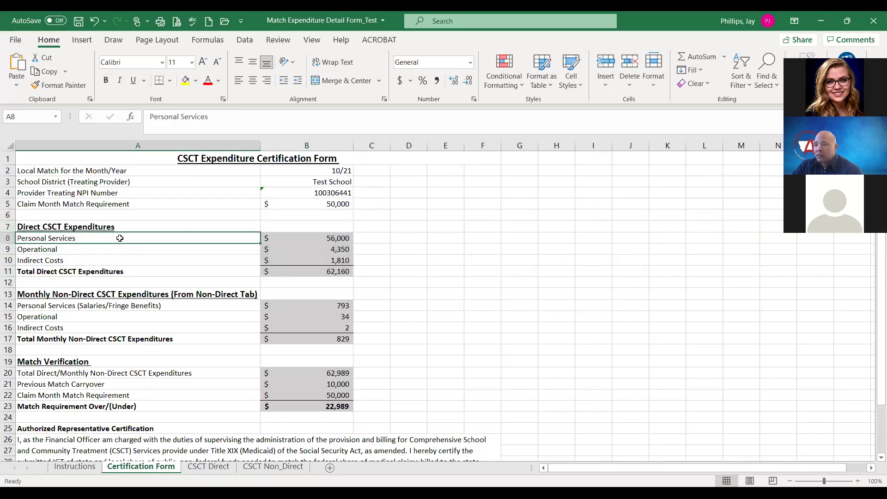
{"action": "left_click", "coordinate": [290, 239]}
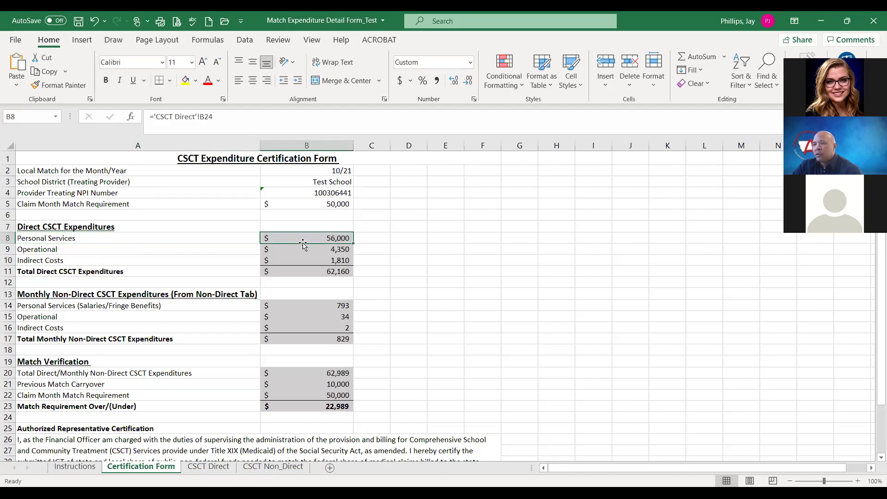
{"action": "left_click", "coordinate": [300, 270]}
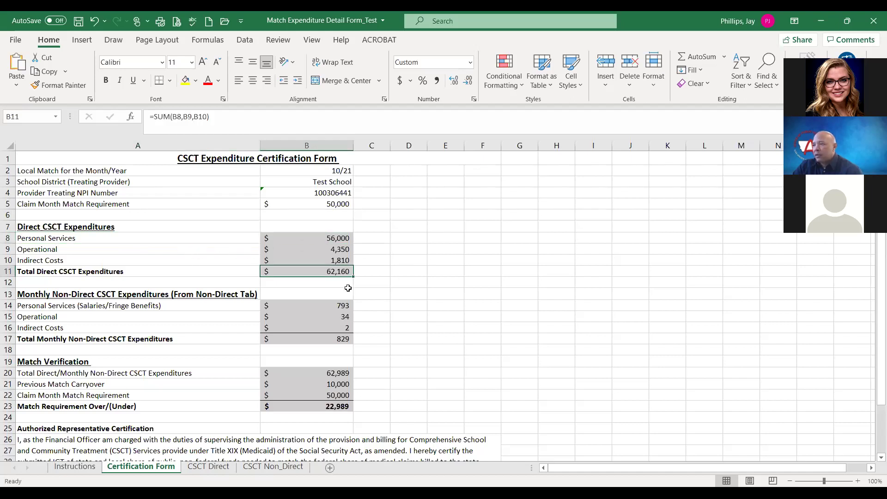
{"action": "left_click", "coordinate": [7, 271]}
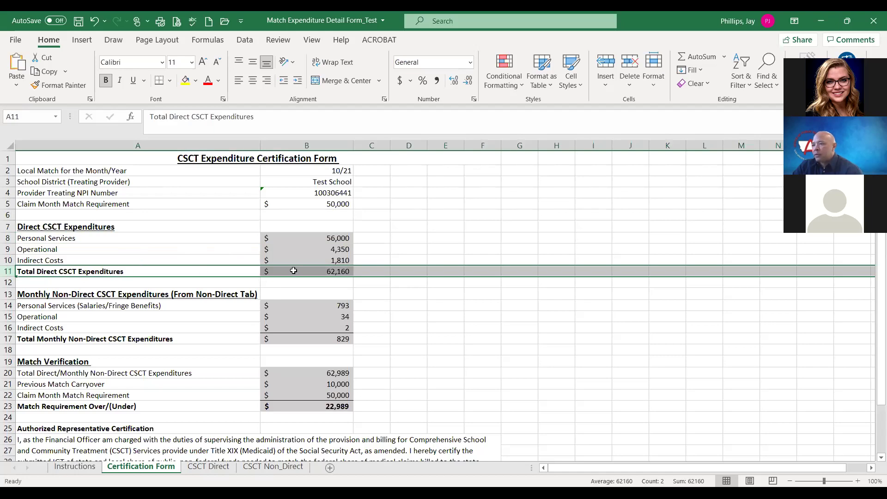
Show the CSCT Non_Direct sheet and examine its Personal Services and Operational sections, highlighting the first four operational Description rows
{"action": "left_click", "coordinate": [278, 469]}
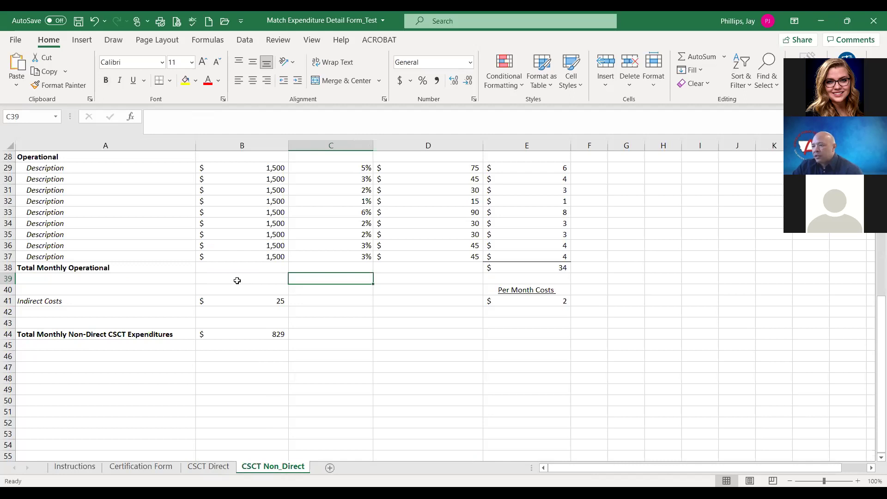
{"action": "scroll", "coordinate": [236, 280], "scroll_direction": "up", "scroll_amount": 9}
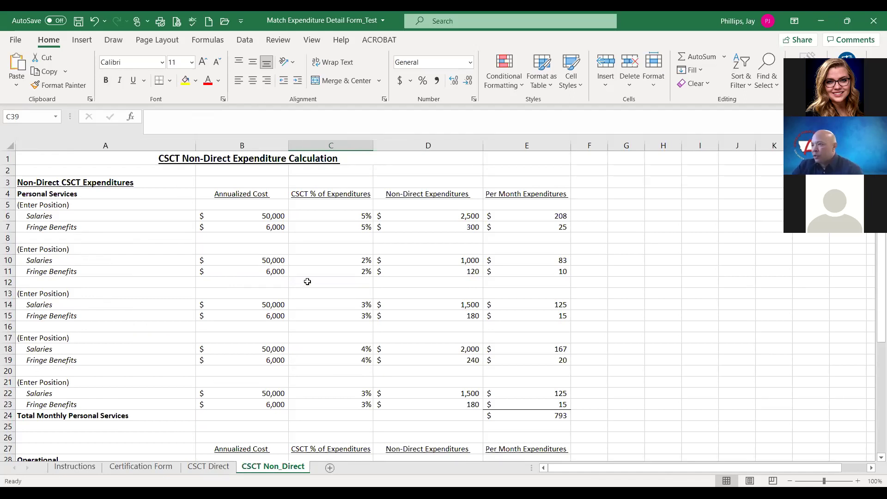
{"action": "scroll", "coordinate": [235, 328], "scroll_direction": "down", "scroll_amount": 4}
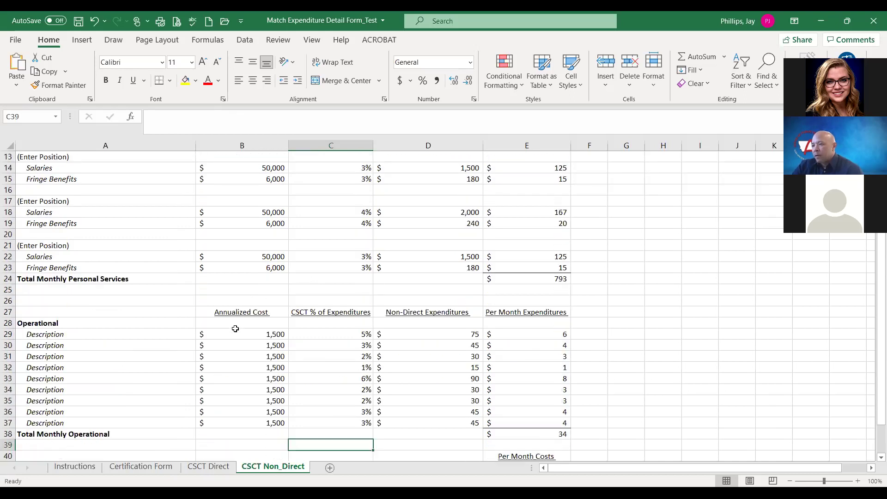
{"action": "left_click", "coordinate": [103, 305]}
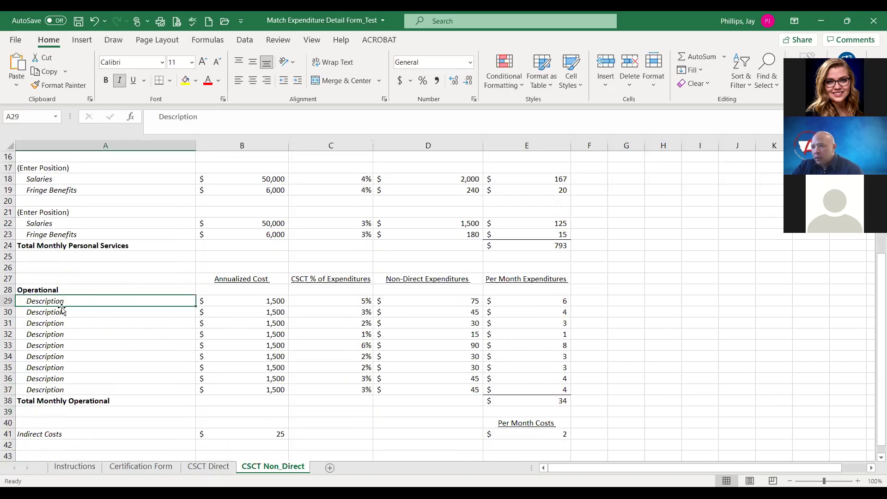
{"action": "left_click", "coordinate": [8, 304]}
{"action": "left_click_drag", "start_coordinate": [8, 304], "coordinate": [9, 330]}
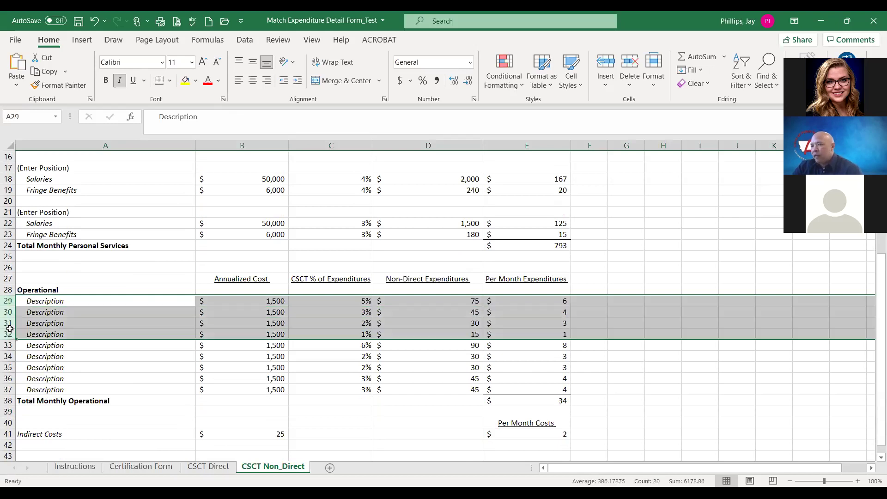
{"action": "left_click", "coordinate": [88, 304]}
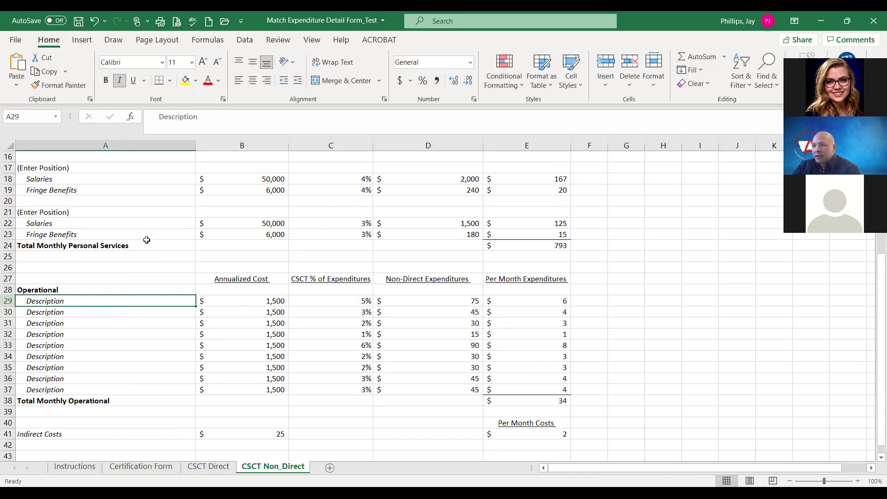
Set the Annualized Cost of the first operational Description row on the CSCT Non_Direct sheet to 100,000
{"action": "left_click", "coordinate": [249, 282]}
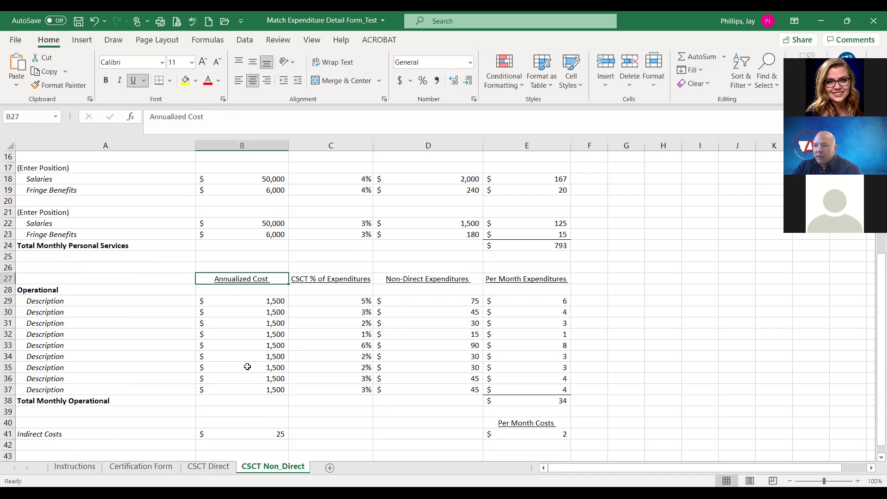
{"action": "left_click", "coordinate": [234, 300]}
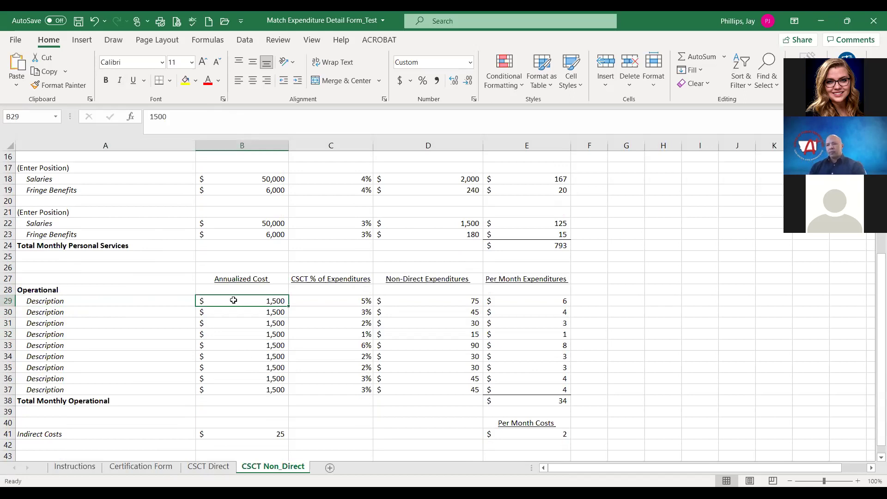
{"action": "type", "text": "100,00"}
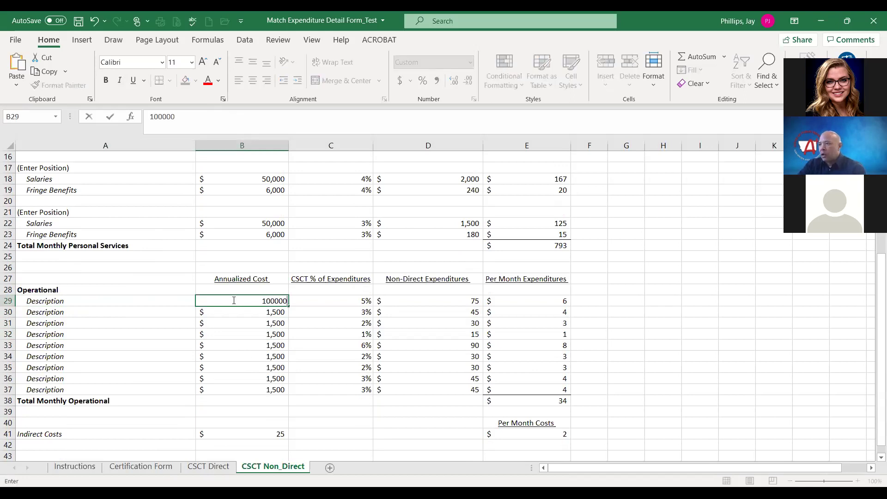
{"action": "type", "text": "0"}
{"action": "key", "text": "Return"}
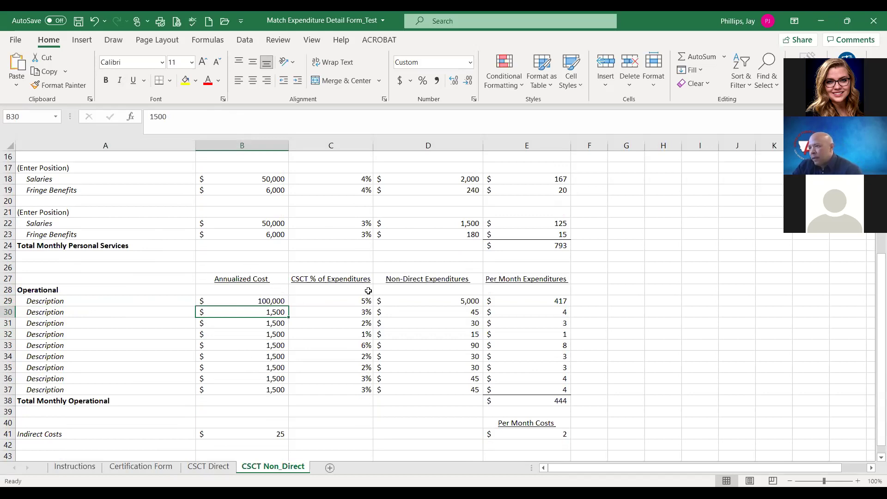
Check how the first operational row's CSCT percentage feeds its Non-Direct Expenditures and Per Month Expenditures formulas
{"action": "left_click", "coordinate": [314, 301]}
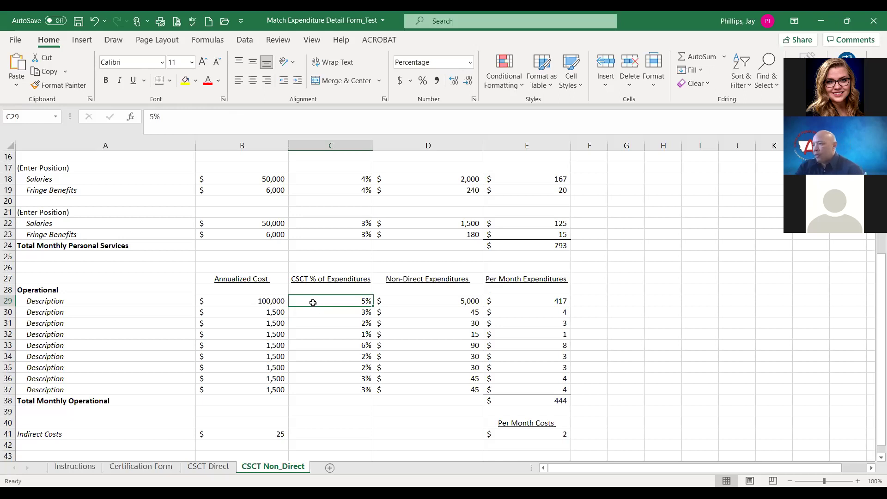
{"action": "left_click", "coordinate": [418, 300]}
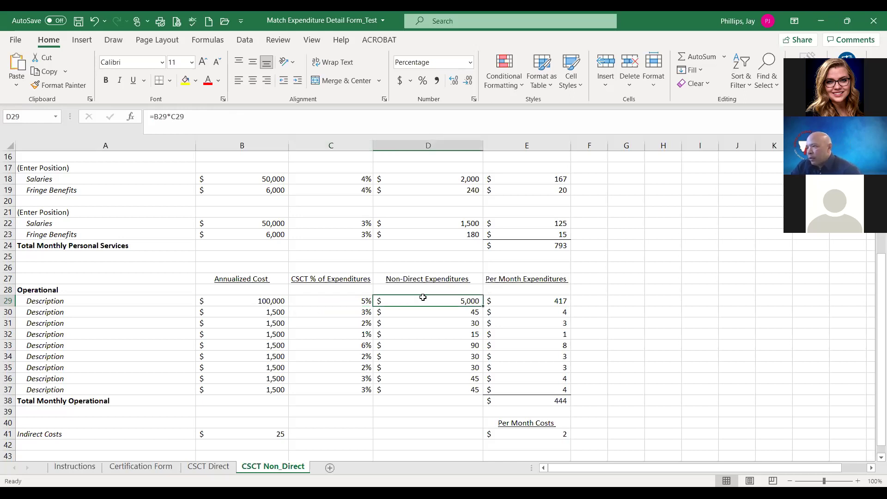
{"action": "left_click", "coordinate": [273, 300]}
{"action": "left_click", "coordinate": [444, 303]}
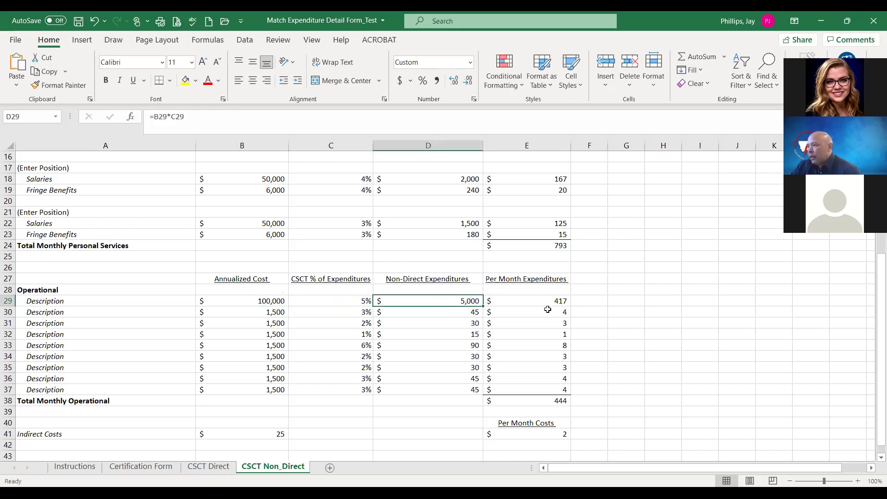
{"action": "left_click", "coordinate": [535, 302]}
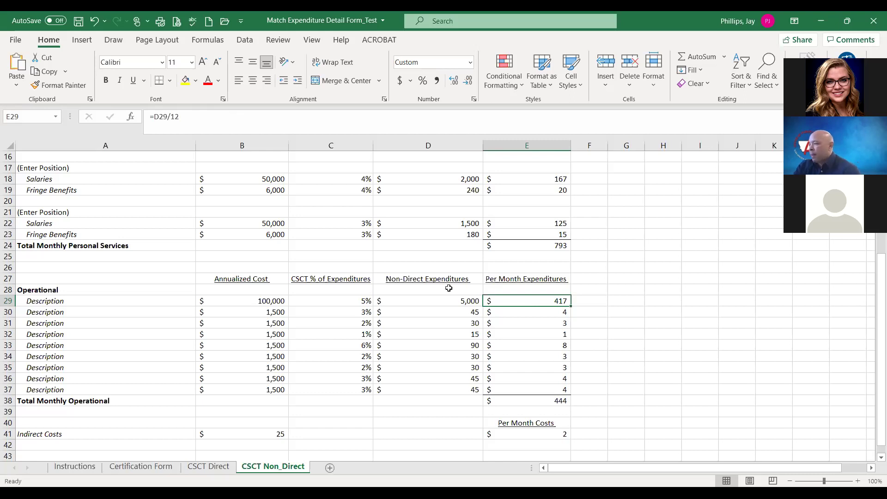
Examine the first position's Salaries and Fringe Benefits rows under Personal Services, from annualized cost through per-month expenditures
{"action": "scroll", "coordinate": [471, 288], "scroll_direction": "up", "scroll_amount": 1}
{"action": "scroll", "coordinate": [501, 304], "scroll_direction": "up", "scroll_amount": 1}
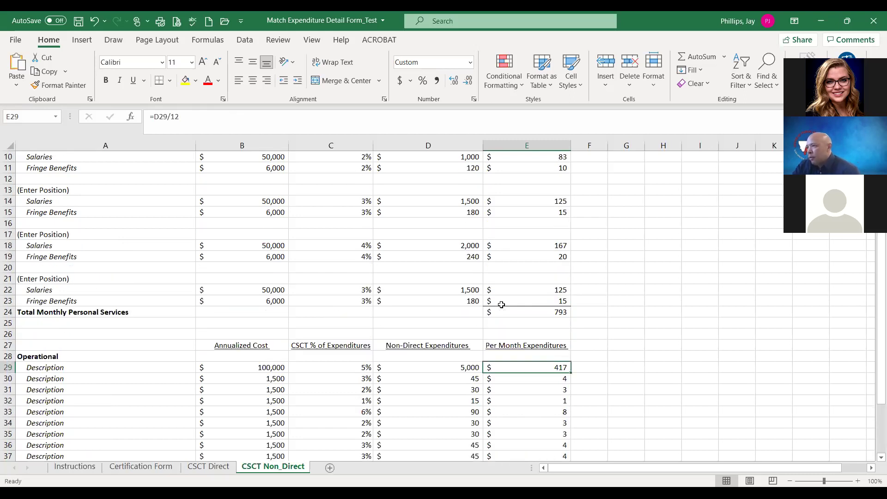
{"action": "scroll", "coordinate": [501, 304], "scroll_direction": "up", "scroll_amount": 3}
{"action": "left_click", "coordinate": [73, 206]}
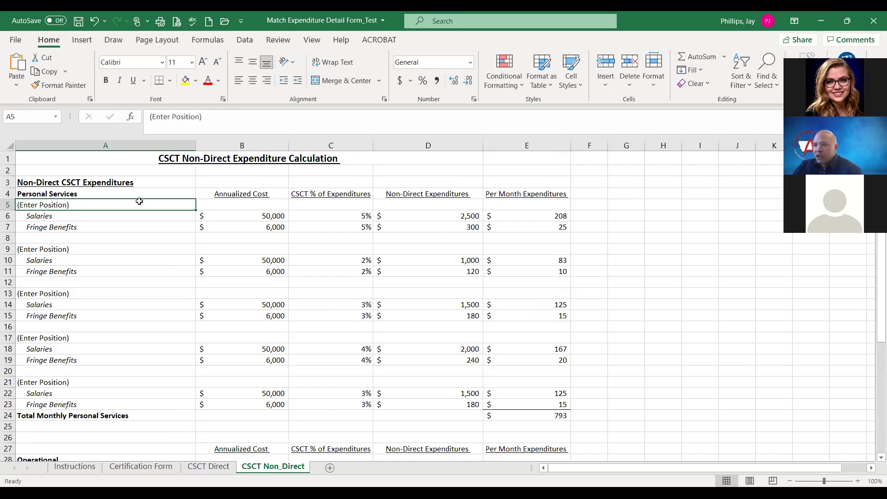
{"action": "left_click", "coordinate": [221, 216]}
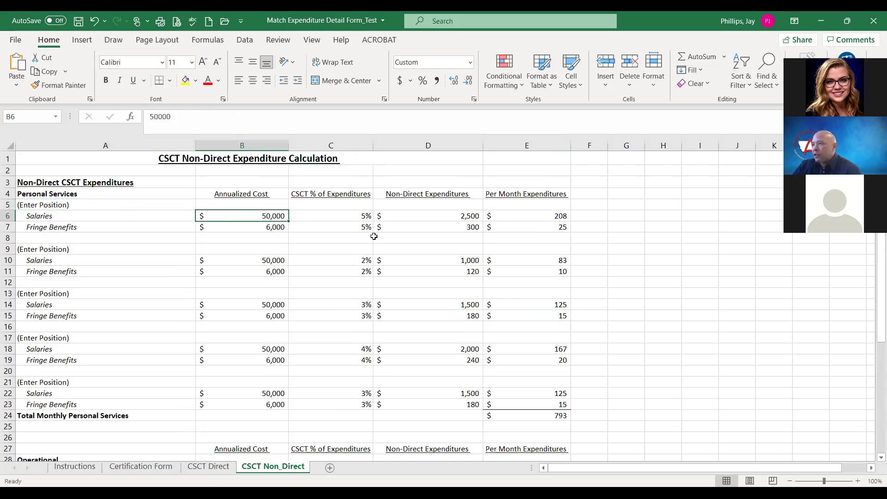
{"action": "left_click_drag", "start_coordinate": [327, 216], "coordinate": [328, 226]}
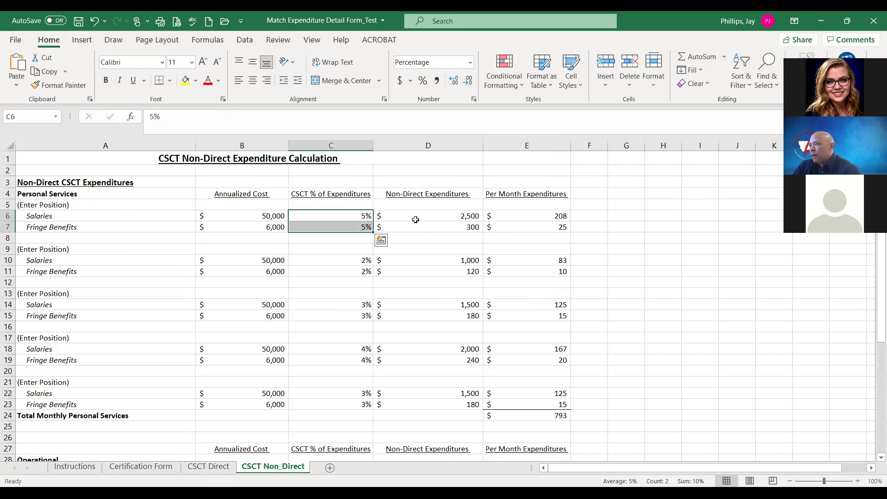
{"action": "left_click_drag", "start_coordinate": [416, 217], "coordinate": [415, 227]}
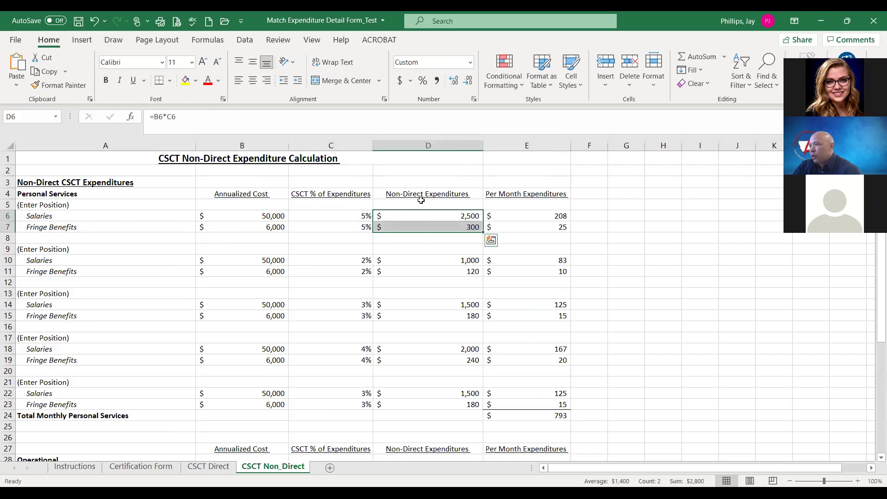
{"action": "left_click_drag", "start_coordinate": [517, 216], "coordinate": [518, 226]}
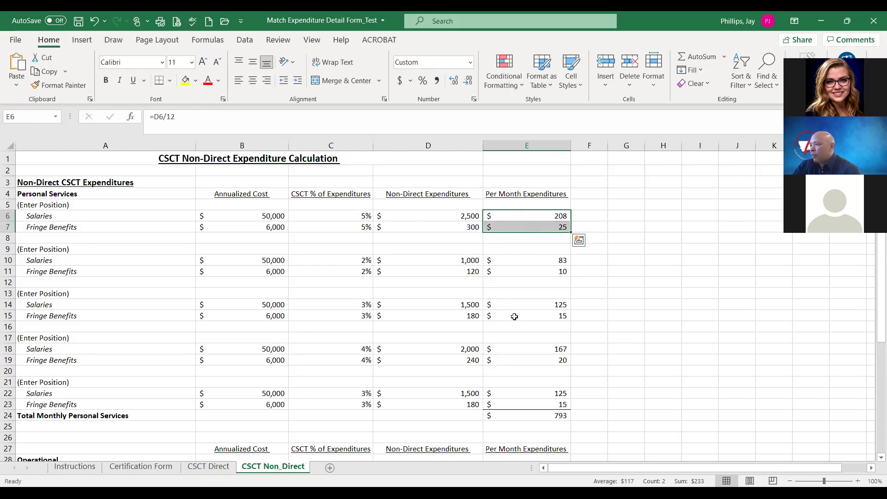
Inspect the Indirect Costs entry and the Total Monthly Non-Direct CSCT Expenditures formula on the CSCT Non_Direct sheet
{"action": "scroll", "coordinate": [517, 317], "scroll_direction": "down", "scroll_amount": 2}
{"action": "scroll", "coordinate": [517, 318], "scroll_direction": "down", "scroll_amount": 5}
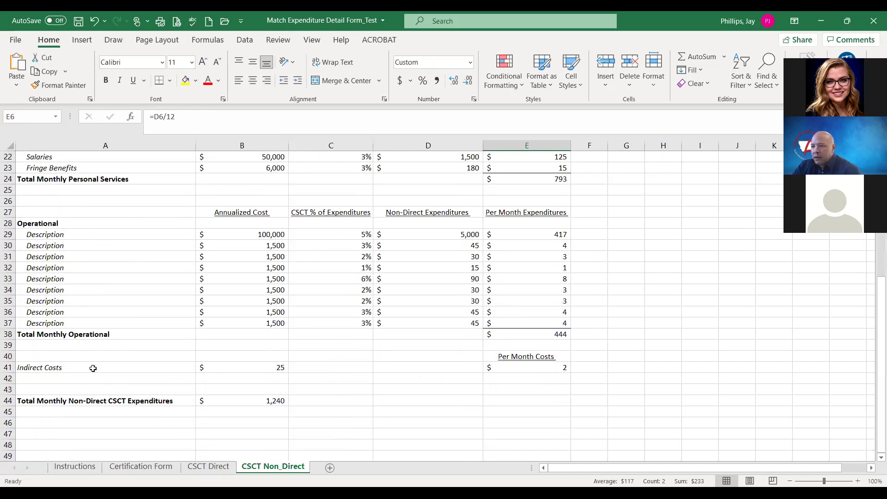
{"action": "left_click", "coordinate": [250, 372]}
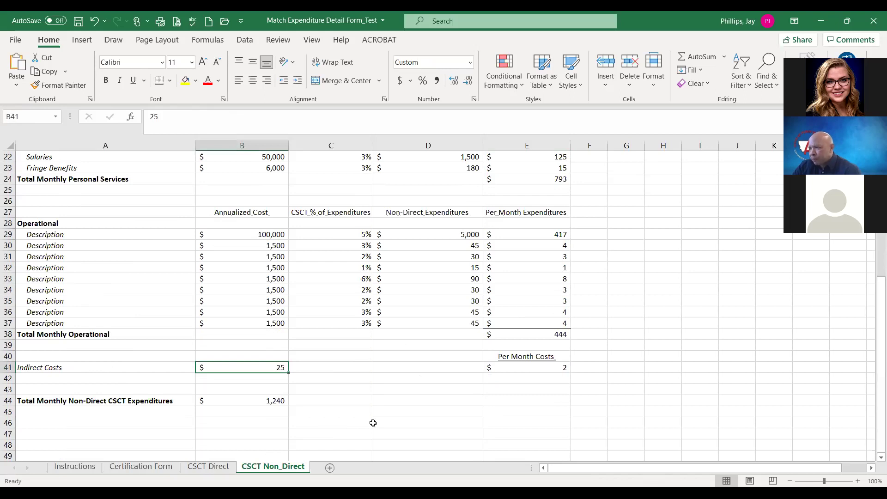
{"action": "left_click", "coordinate": [245, 400]}
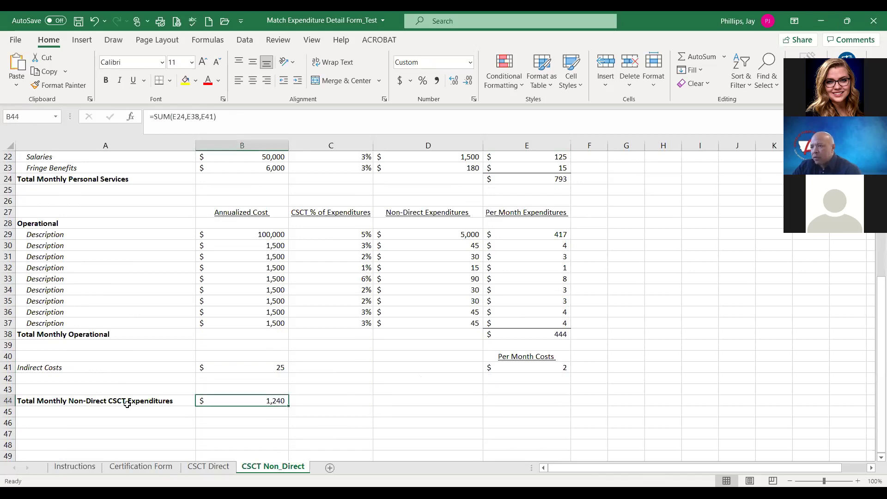
{"action": "scroll", "coordinate": [271, 386], "scroll_direction": "down", "scroll_amount": 1}
Return to the Certification Form and review the Monthly Non-Direct CSCT Expenditures rows and their total formula
{"action": "left_click", "coordinate": [156, 467]}
{"action": "scroll", "coordinate": [189, 282], "scroll_direction": "down", "scroll_amount": 1}
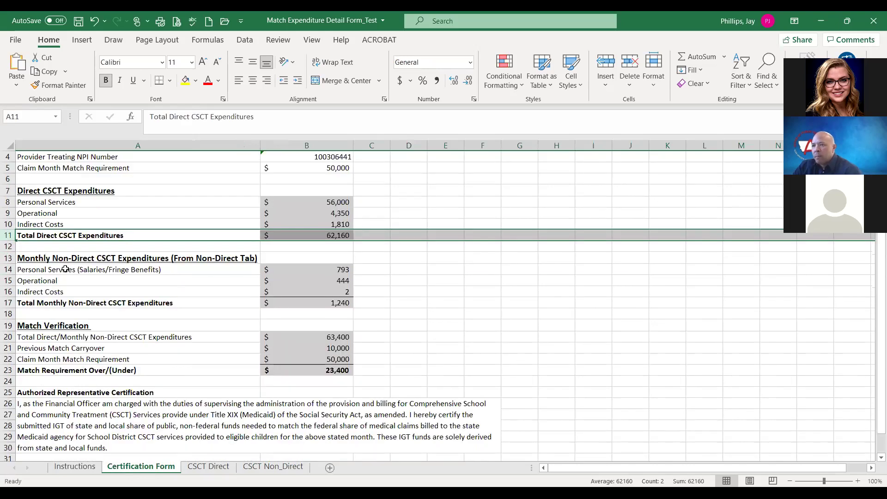
{"action": "left_click", "coordinate": [8, 258]}
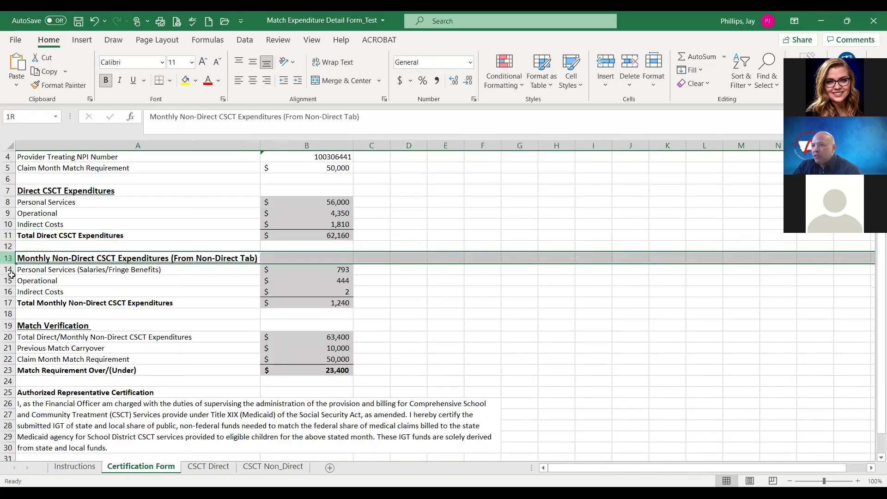
{"action": "left_click", "coordinate": [34, 273]}
{"action": "left_click", "coordinate": [44, 282]}
{"action": "left_click", "coordinate": [54, 291]}
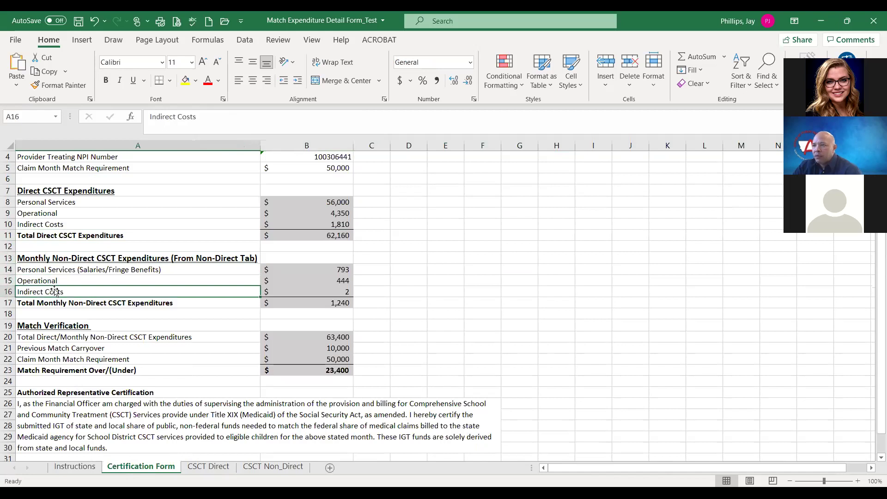
{"action": "left_click", "coordinate": [297, 302]}
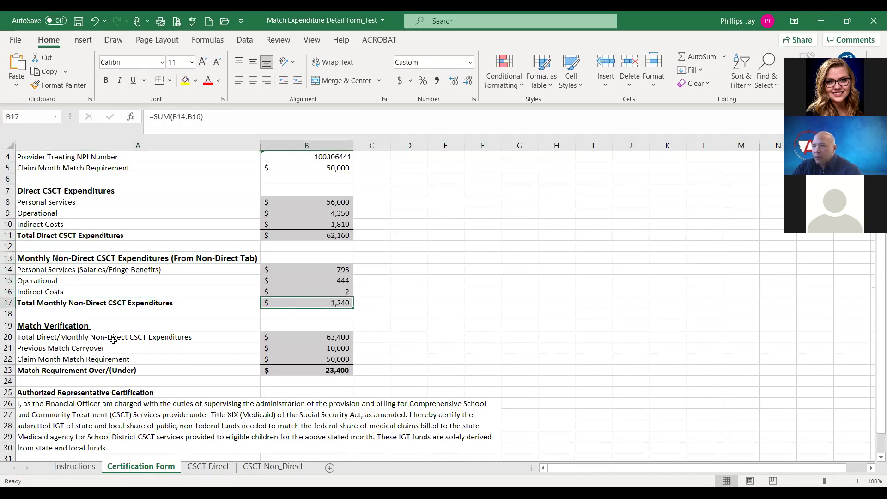
Examine the Match Verification section's total expenditures formula and the Previous Match Carryover entry
{"action": "left_click", "coordinate": [8, 337]}
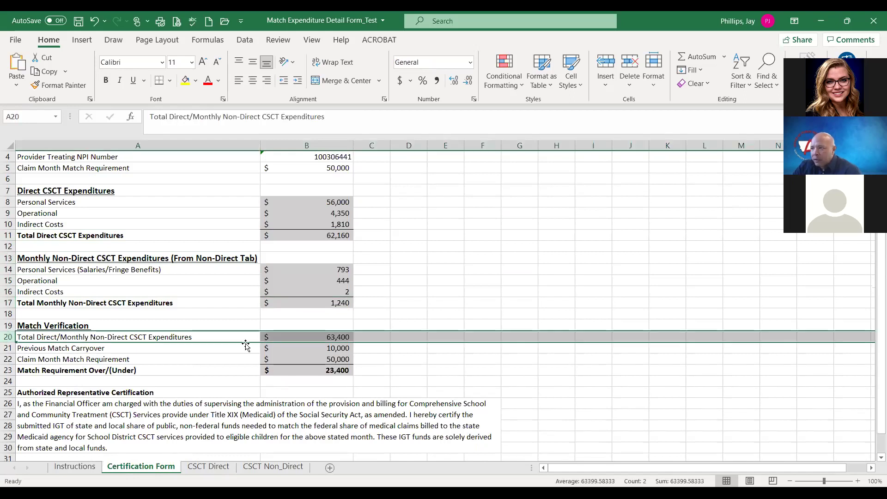
{"action": "left_click", "coordinate": [278, 336]}
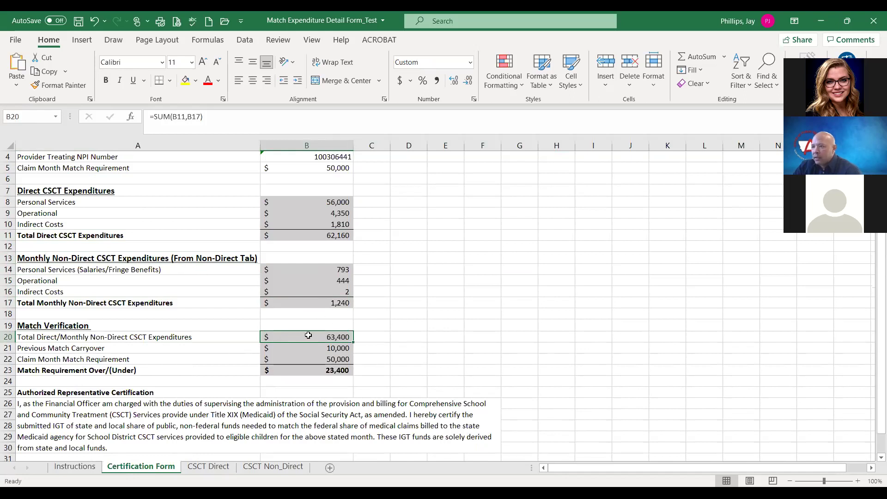
{"action": "left_click", "coordinate": [71, 349]}
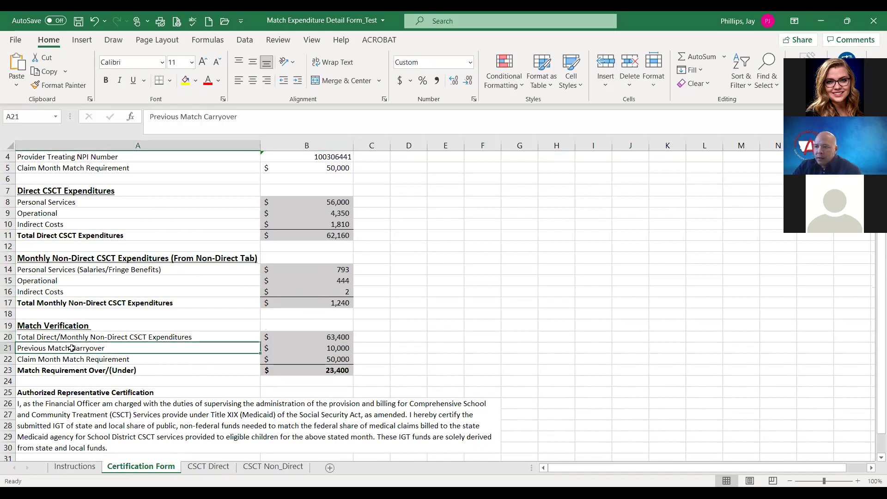
{"action": "left_click", "coordinate": [304, 347]}
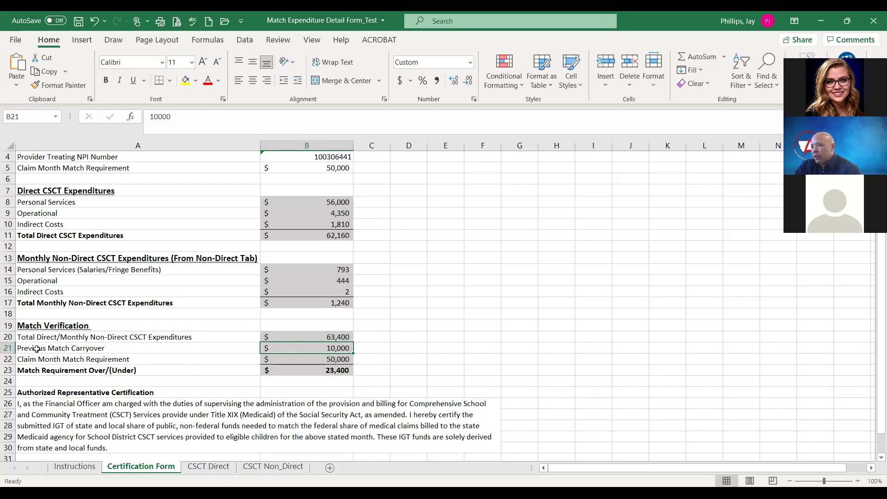
{"action": "left_click", "coordinate": [13, 347]}
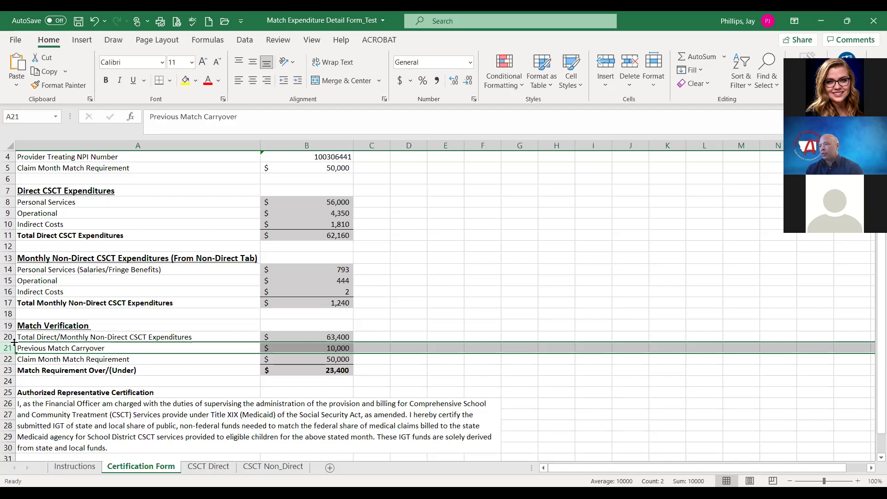
{"action": "left_click", "coordinate": [327, 348]}
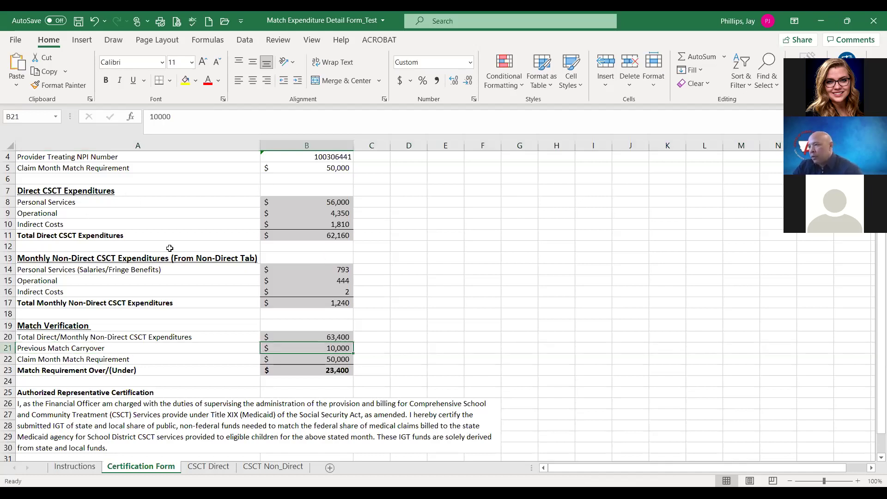
{"action": "left_click", "coordinate": [163, 350]}
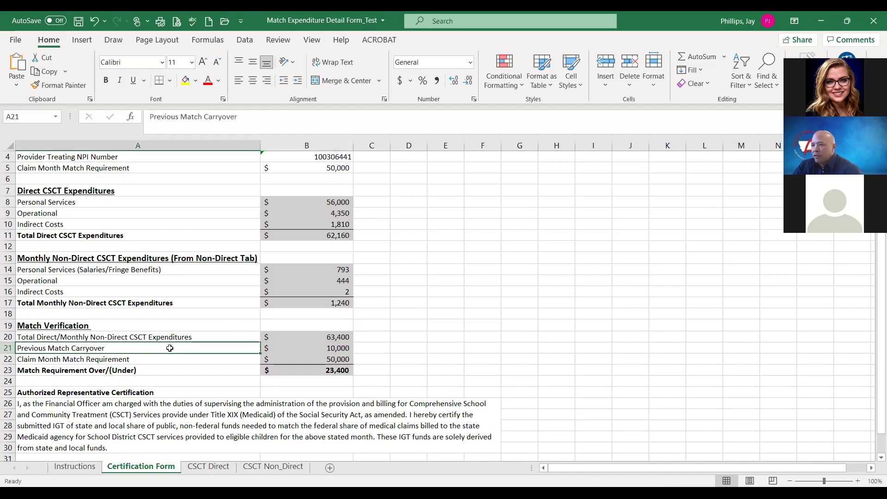
{"action": "left_click", "coordinate": [331, 350]}
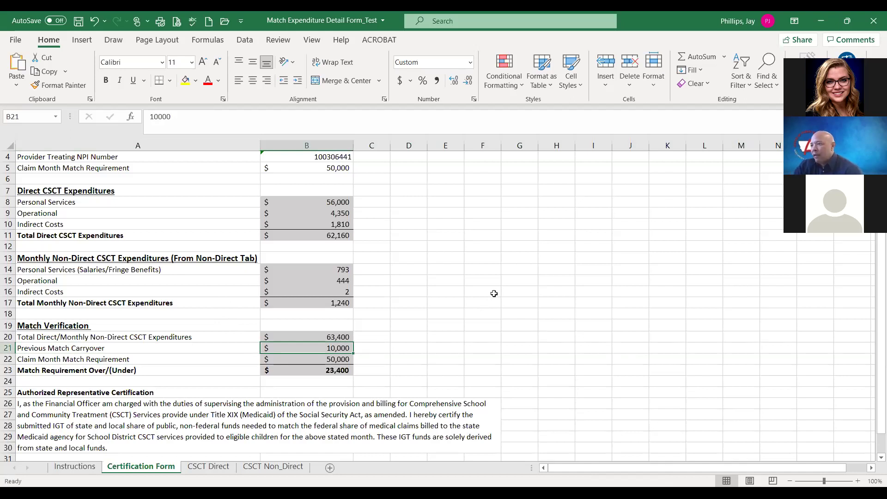
Trace the Match Verification Claim Month Match Requirement to its entry in the form header, and recheck the total expenditures and carryover amounts
{"action": "left_click", "coordinate": [337, 357]}
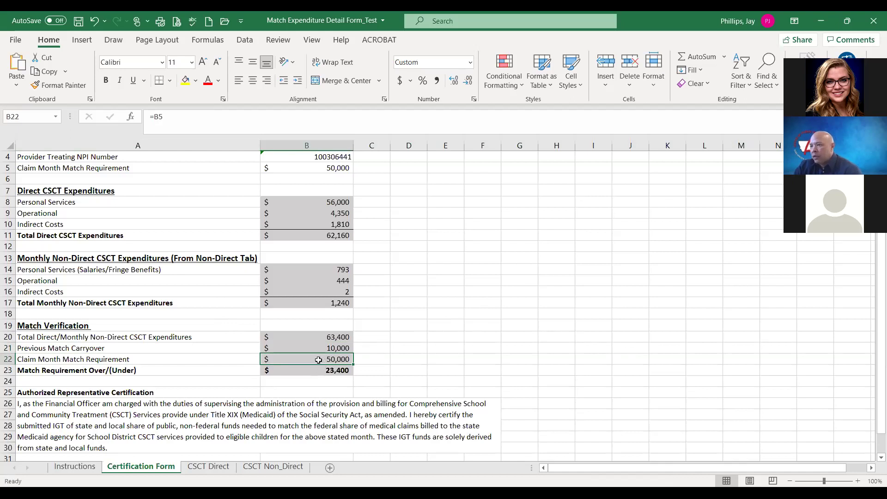
{"action": "left_click", "coordinate": [38, 354]}
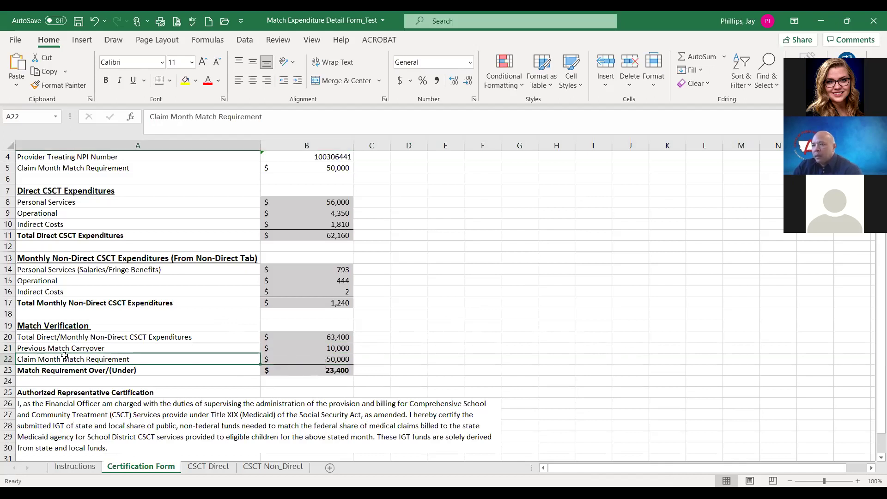
{"action": "scroll", "coordinate": [39, 354], "scroll_direction": "up", "scroll_amount": 1}
{"action": "left_click", "coordinate": [314, 395]}
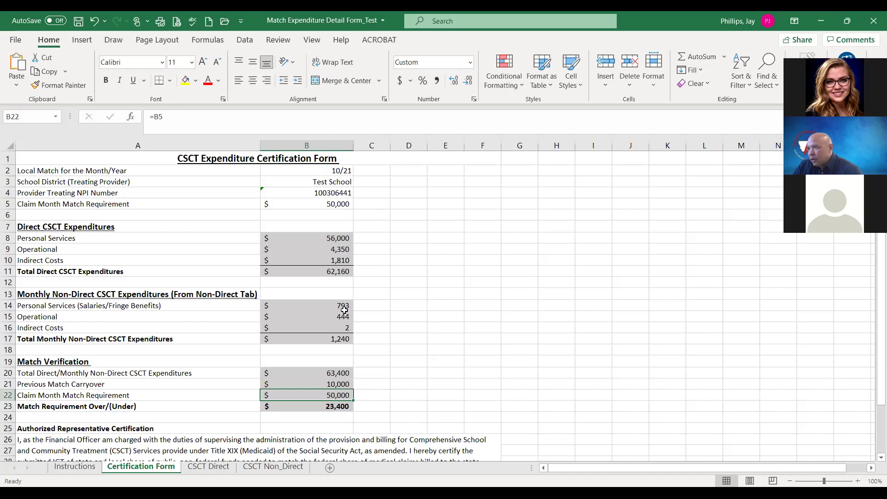
{"action": "left_click", "coordinate": [323, 205]}
{"action": "left_click", "coordinate": [325, 394]}
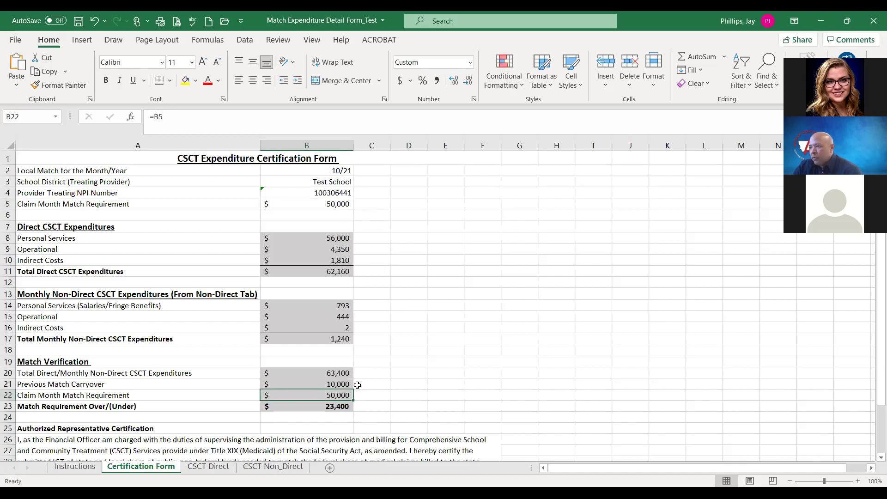
{"action": "left_click", "coordinate": [307, 372]}
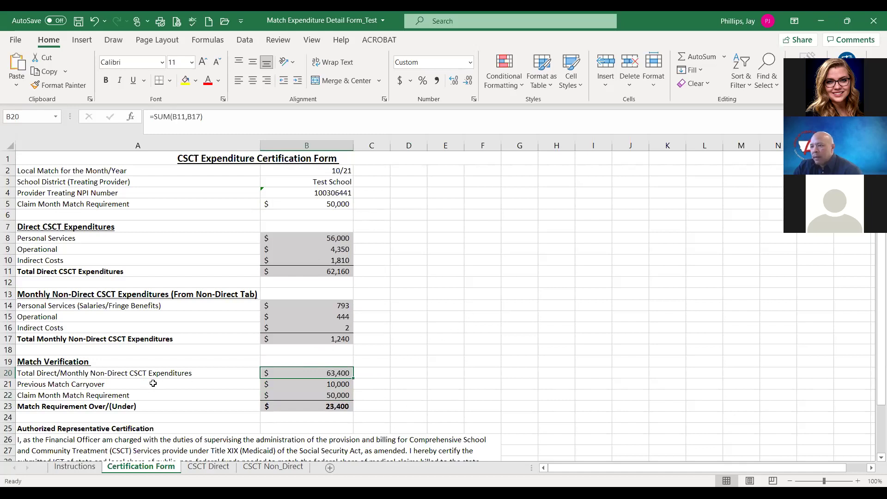
{"action": "left_click", "coordinate": [272, 384]}
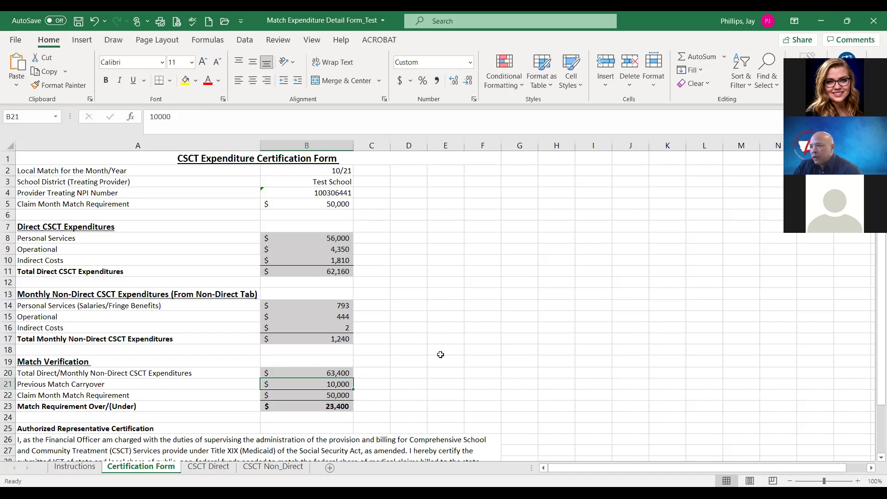
Examine the Match Requirement Over/(Under) formula and the Previous Match Carryover entry that feeds it
{"action": "left_click", "coordinate": [313, 406]}
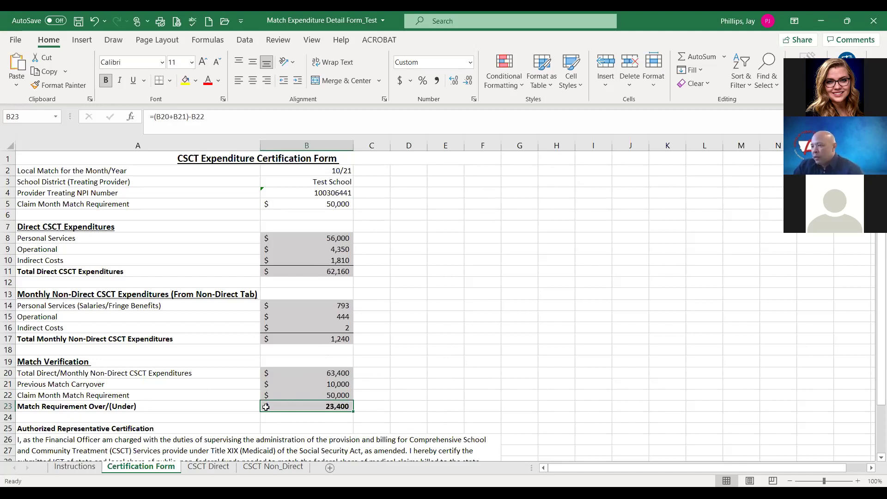
{"action": "left_click", "coordinate": [310, 385]}
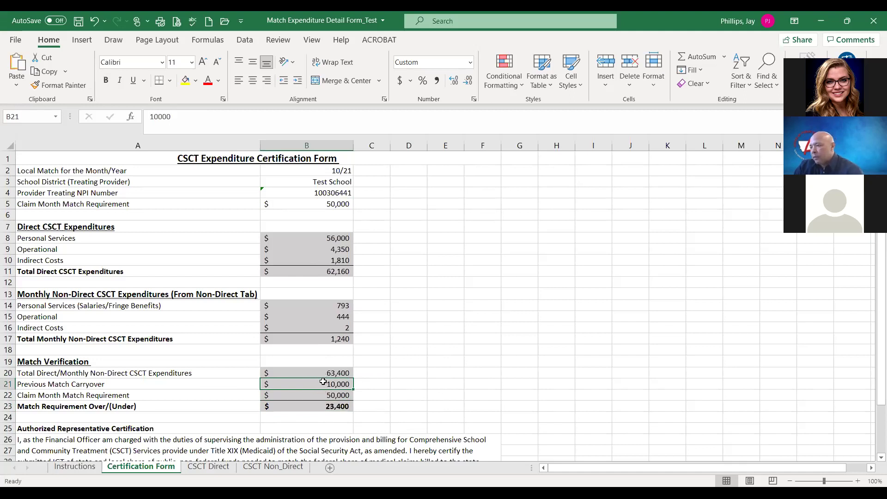
{"action": "left_click", "coordinate": [324, 406]}
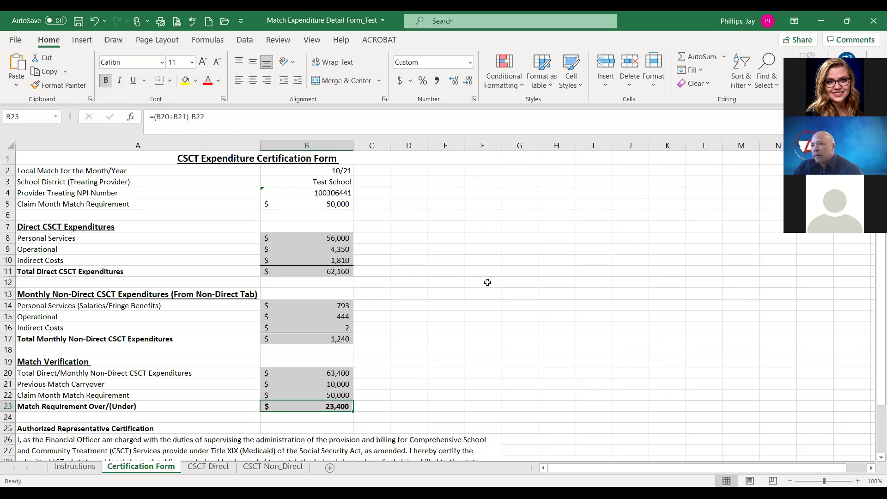
Read the Authorized Representative Certification statement beneath the Match Verification section
{"action": "scroll", "coordinate": [485, 282], "scroll_direction": "down", "scroll_amount": 4}
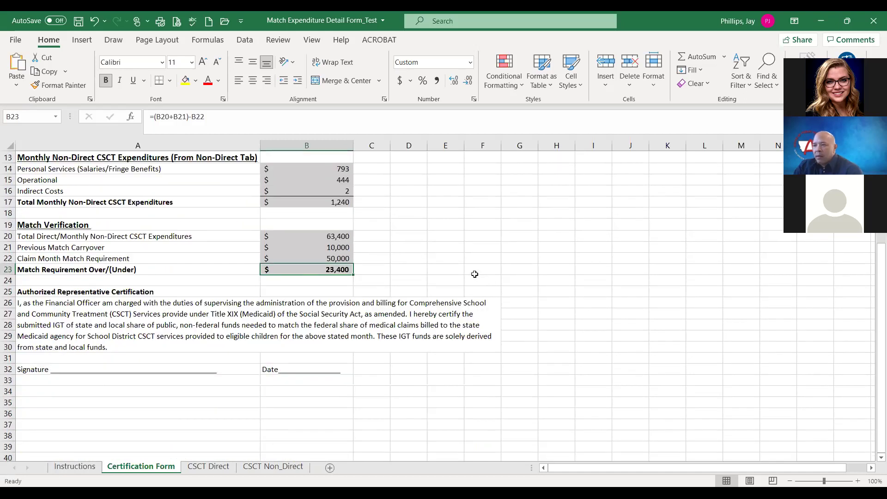
{"action": "left_click", "coordinate": [53, 303]}
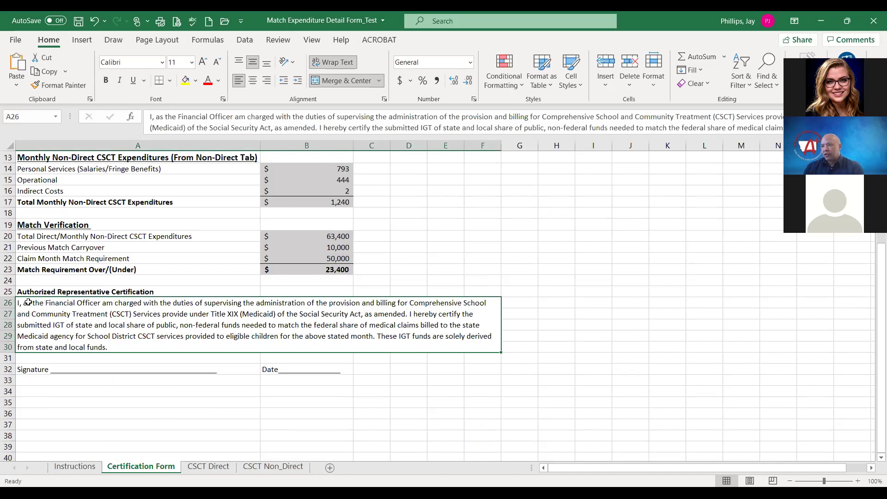
{"action": "left_click", "coordinate": [300, 214]}
Highlight the certification form from its title down through the Authorized Representative Certification section
{"action": "scroll", "coordinate": [302, 231], "scroll_direction": "up", "scroll_amount": 1}
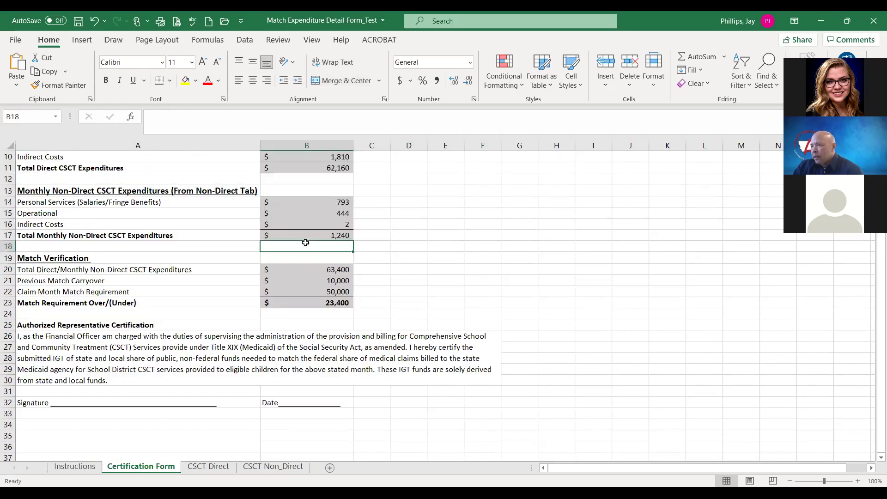
{"action": "scroll", "coordinate": [302, 240], "scroll_direction": "up", "scroll_amount": 3}
{"action": "left_click_drag", "start_coordinate": [107, 158], "coordinate": [122, 434]}
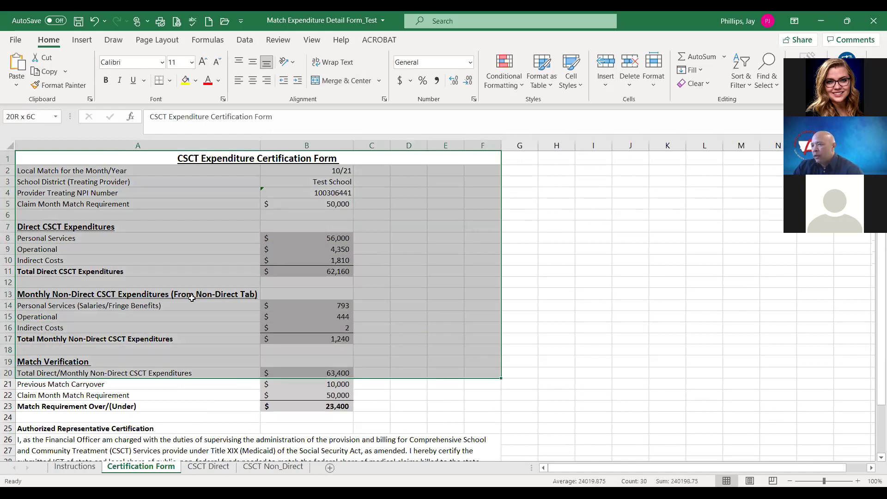
{"action": "key", "text": "shift+Down"}
{"action": "key", "text": "shift+Down"}
{"action": "key", "text": "shift+Down"}
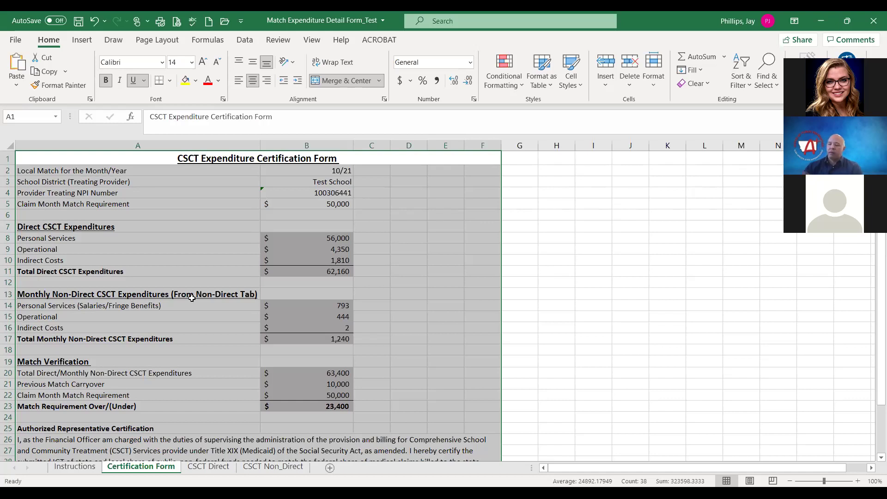
Recheck the Claim Month Match Requirement formula in the Match Verification section against the form as a whole
{"action": "left_click", "coordinate": [324, 400]}
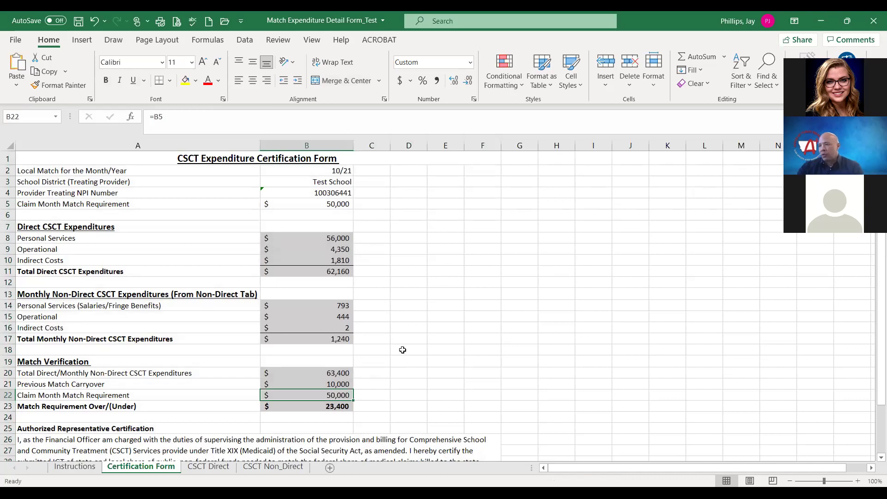
{"action": "left_click", "coordinate": [118, 157]}
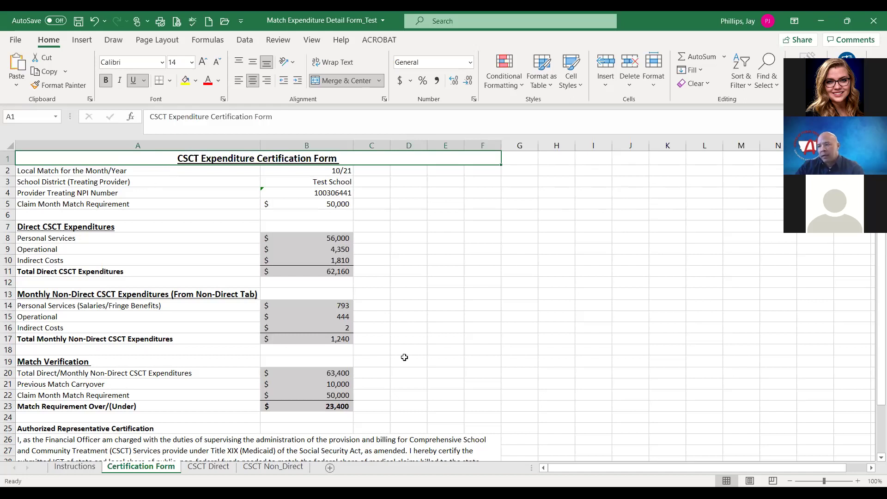
{"action": "left_click", "coordinate": [342, 398]}
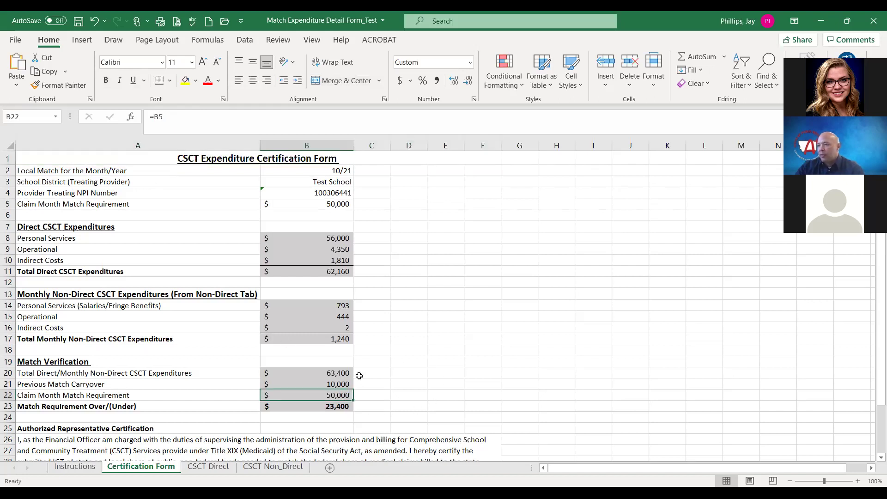
{"action": "left_click", "coordinate": [402, 334]}
{"action": "scroll", "coordinate": [162, 252], "scroll_direction": "down", "scroll_amount": 1}
{"action": "scroll", "coordinate": [150, 238], "scroll_direction": "up", "scroll_amount": 1}
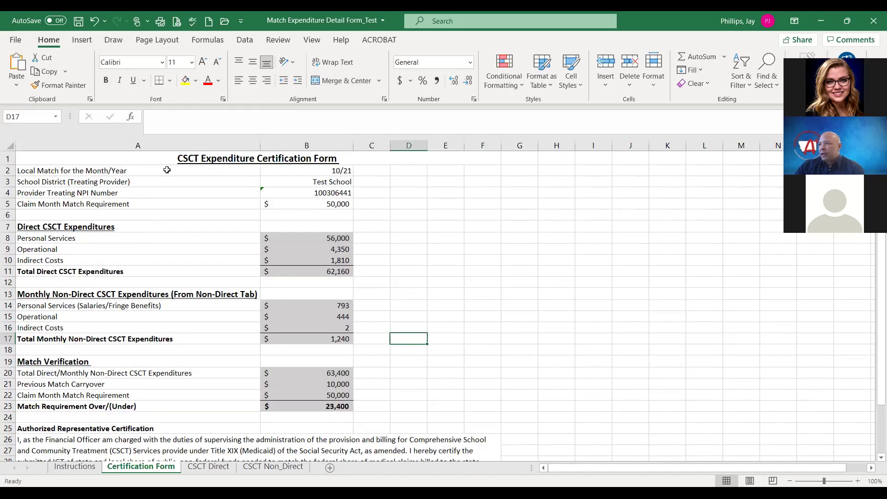
Highlight the form's contents again, look at the Instructions sheet and return to the Certification Form
{"action": "left_click_drag", "start_coordinate": [144, 160], "coordinate": [190, 441]}
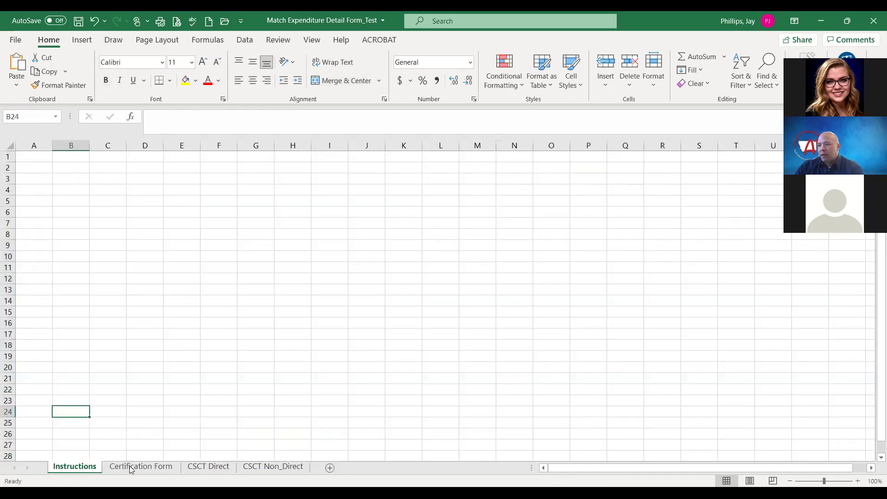
{"action": "left_click", "coordinate": [76, 468]}
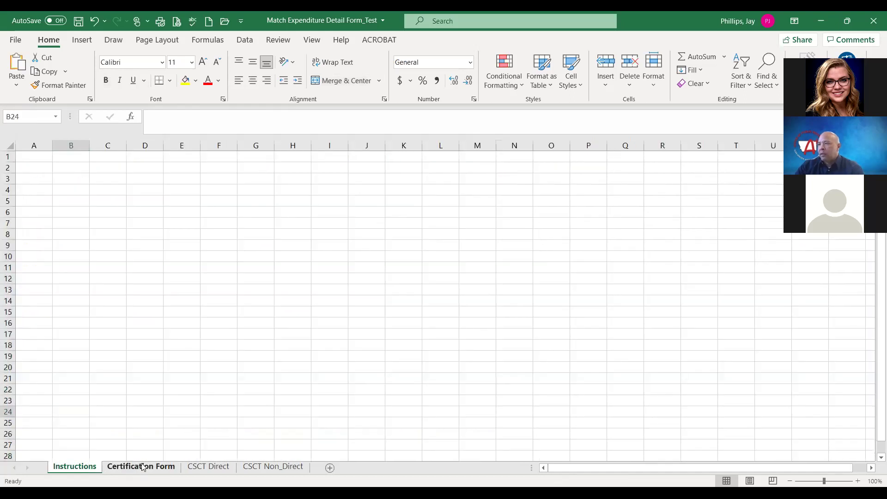
{"action": "left_click", "coordinate": [143, 467]}
{"action": "left_click", "coordinate": [220, 182]}
{"action": "scroll", "coordinate": [223, 199], "scroll_direction": "up", "scroll_amount": 2}
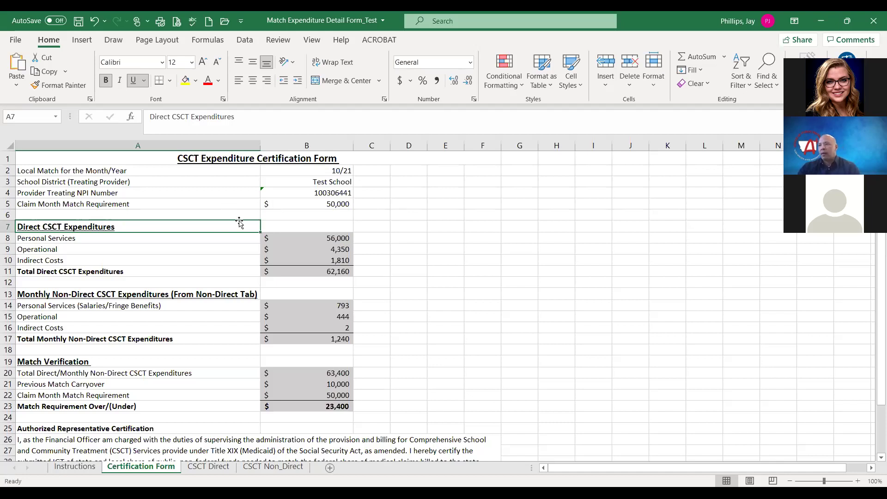
Inspect the header's Claim Month Match Requirement and the Total Direct and Total Monthly Non-Direct CSCT Expenditures formulas
{"action": "left_click", "coordinate": [291, 207]}
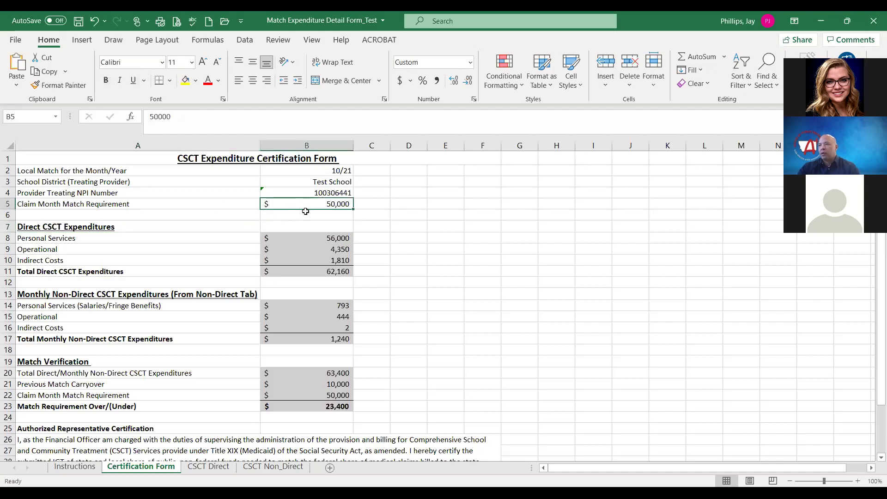
{"action": "left_click", "coordinate": [345, 269]}
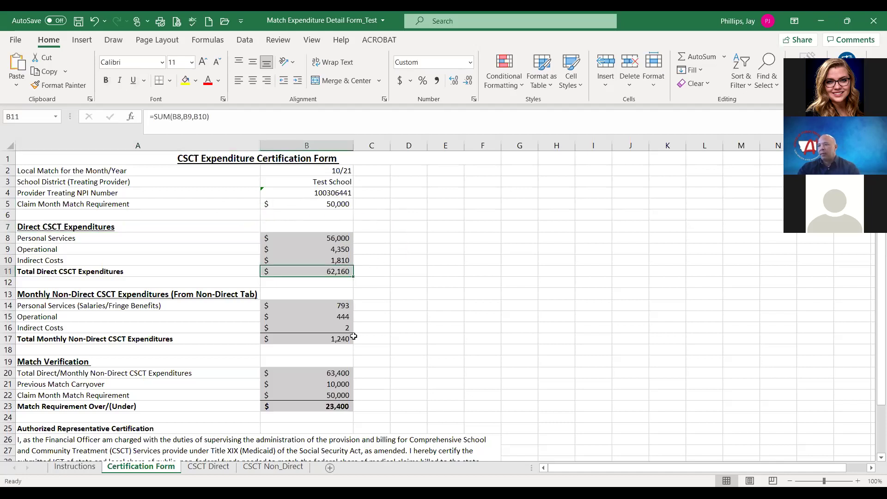
{"action": "left_click", "coordinate": [337, 339]}
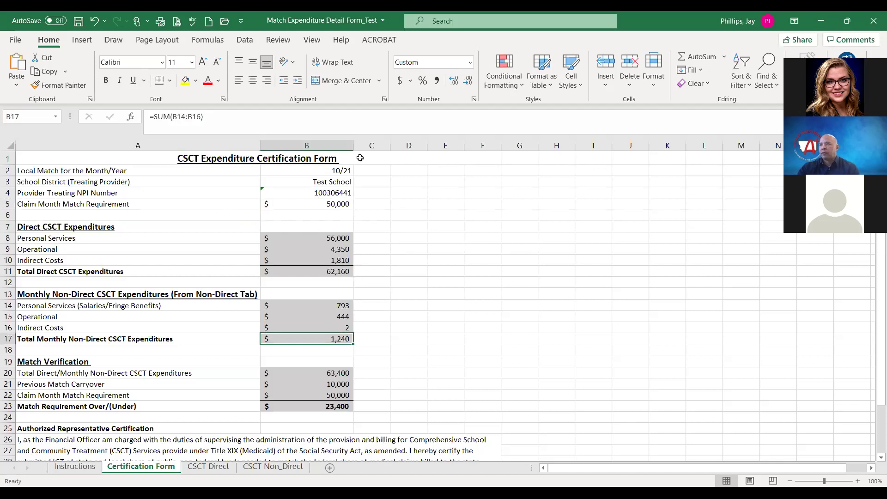
{"action": "left_click", "coordinate": [398, 171]}
{"action": "left_click", "coordinate": [377, 167]}
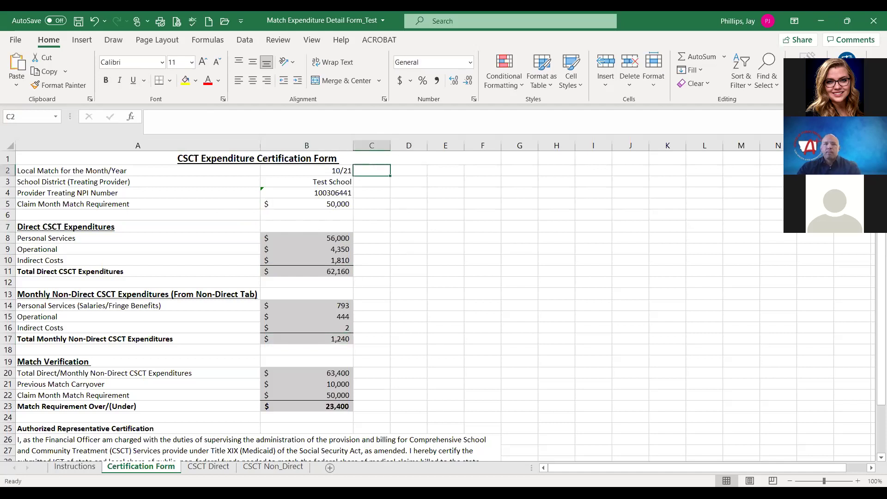
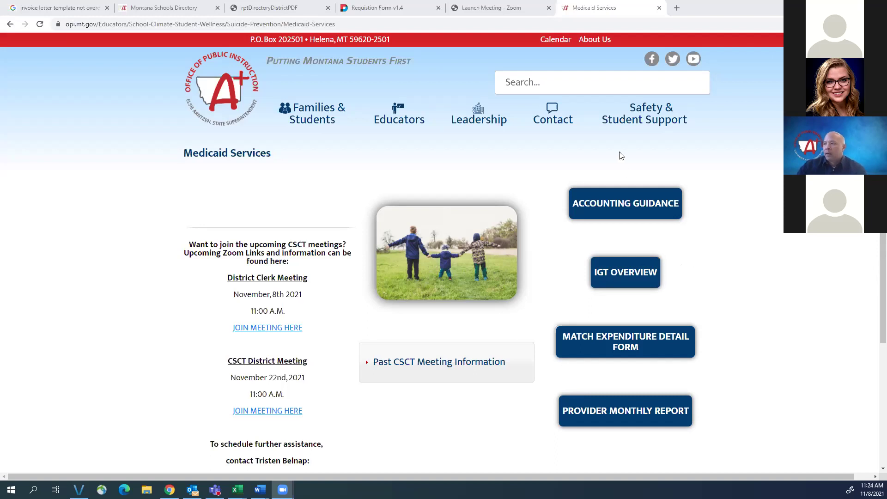
Switch to the Provider Monthly Report Example workbook and examine the provider row on the State Share by NPI sheet
{"action": "left_click", "coordinate": [533, 32]}
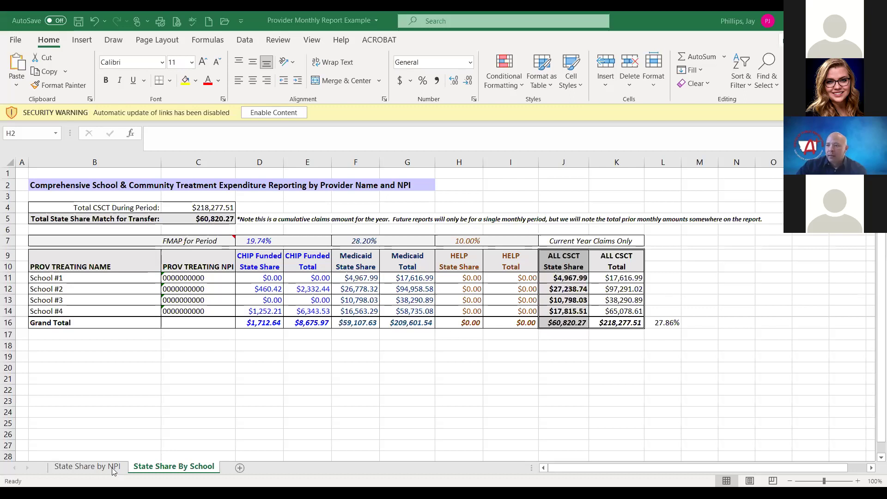
{"action": "left_click", "coordinate": [115, 467]}
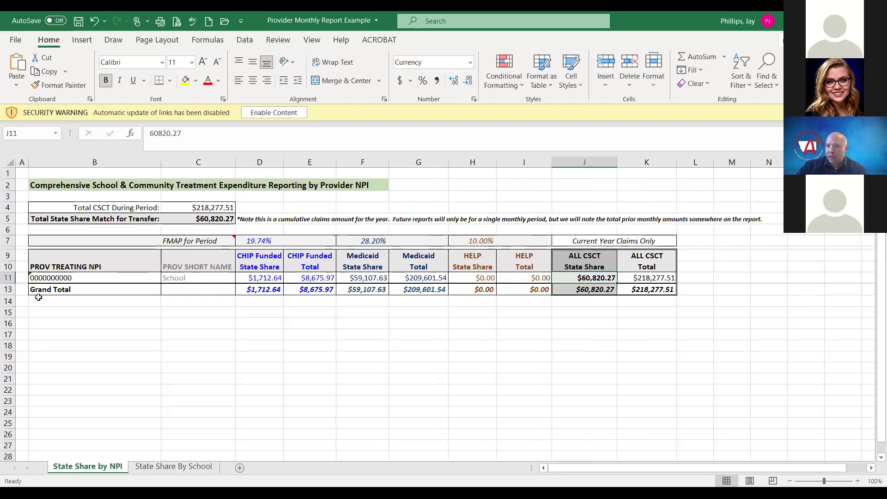
{"action": "left_click", "coordinate": [8, 277]}
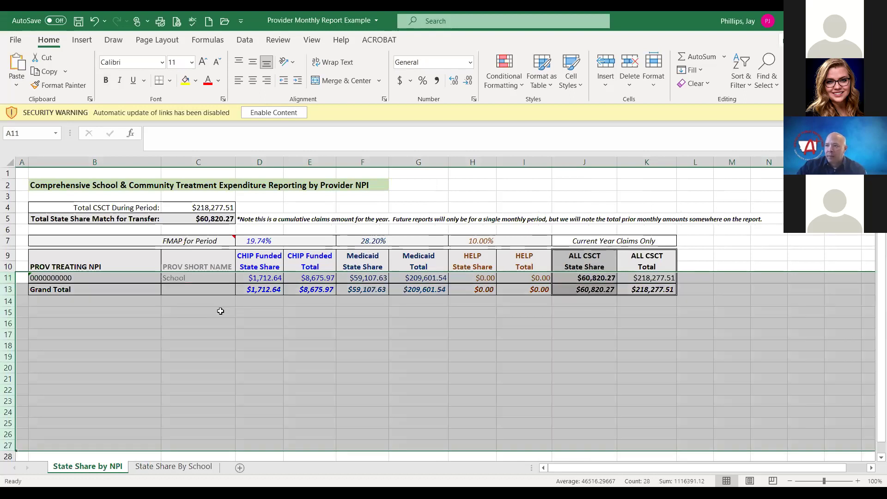
{"action": "left_click", "coordinate": [220, 310]}
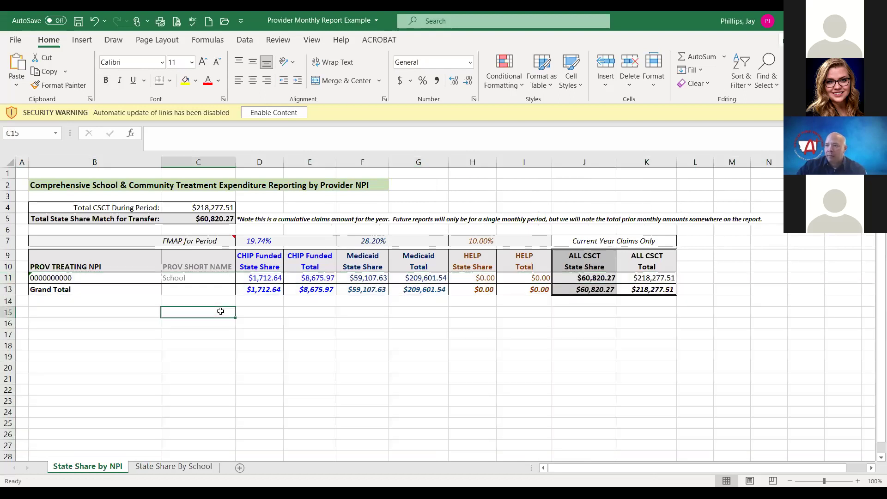
{"action": "left_click", "coordinate": [125, 276]}
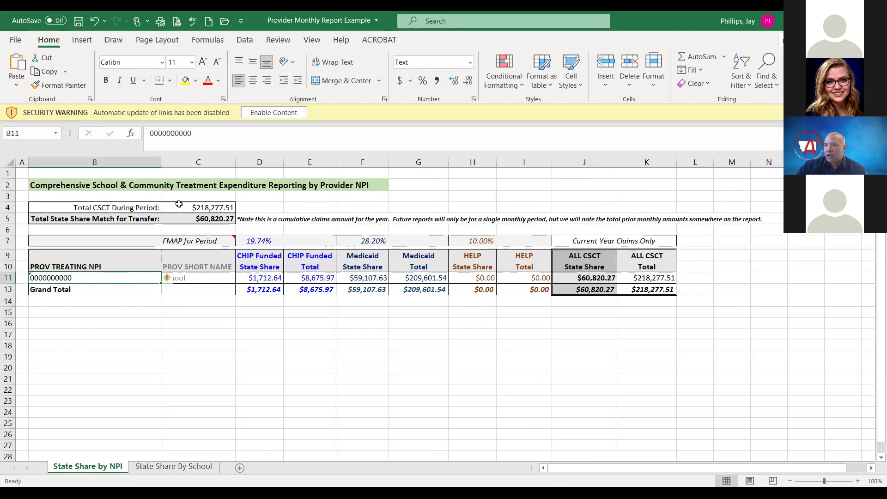
{"action": "left_click", "coordinate": [7, 277]}
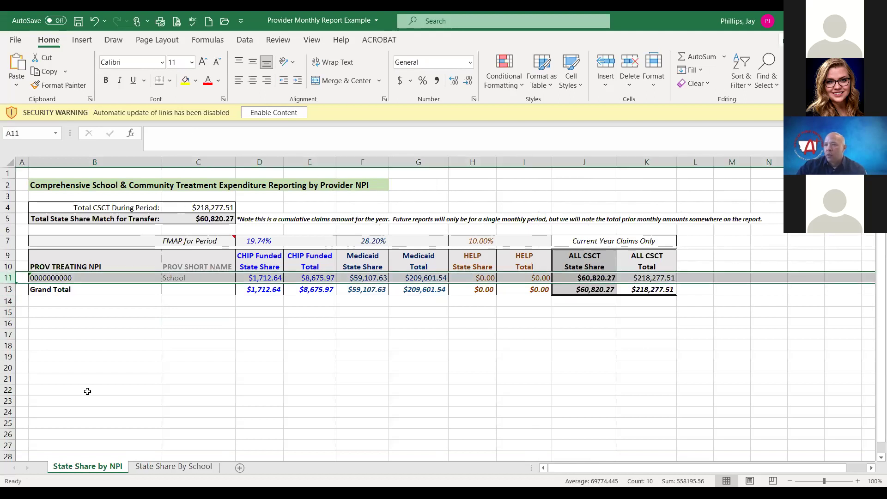
{"action": "left_click", "coordinate": [198, 281]}
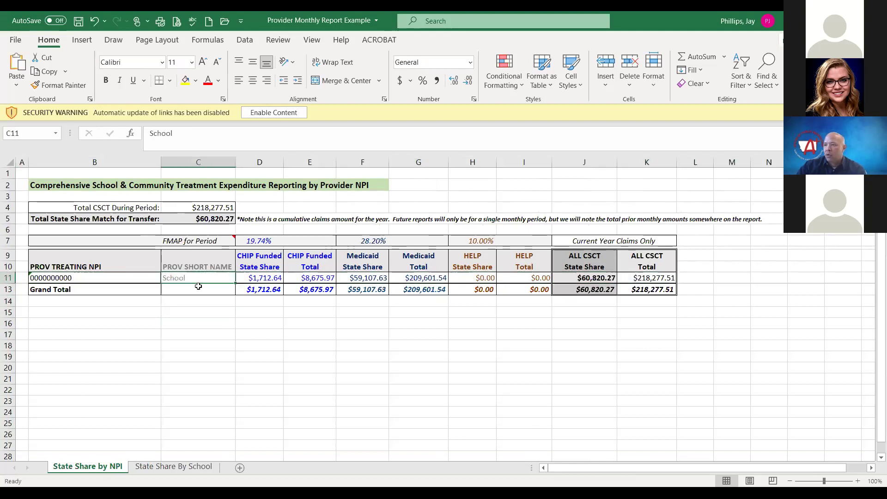
Compare the School #1 to School #4 names on State Share By School with the provider row on State Share by NPI
{"action": "left_click", "coordinate": [164, 465]}
{"action": "left_click_drag", "start_coordinate": [123, 278], "coordinate": [124, 307]}
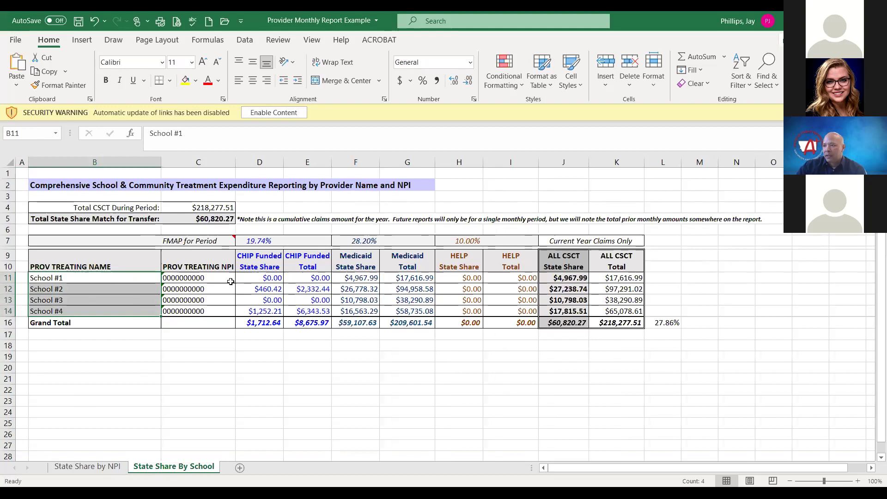
{"action": "left_click", "coordinate": [107, 466]}
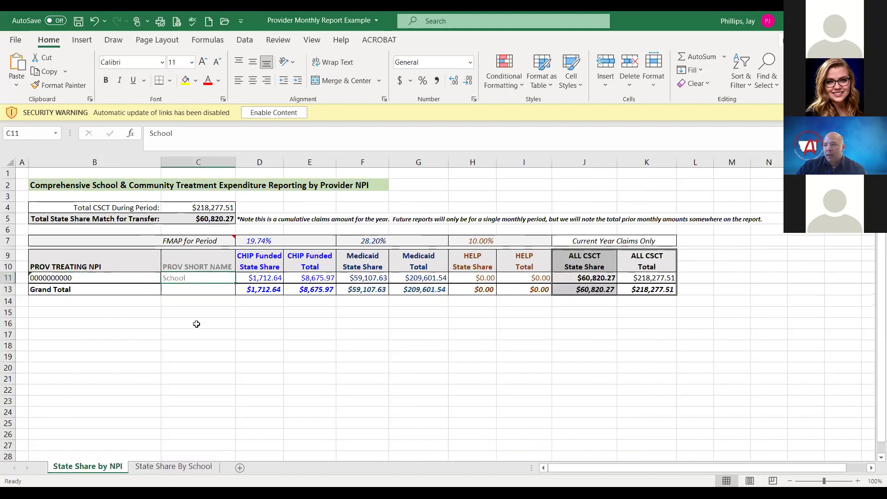
{"action": "left_click", "coordinate": [94, 277]}
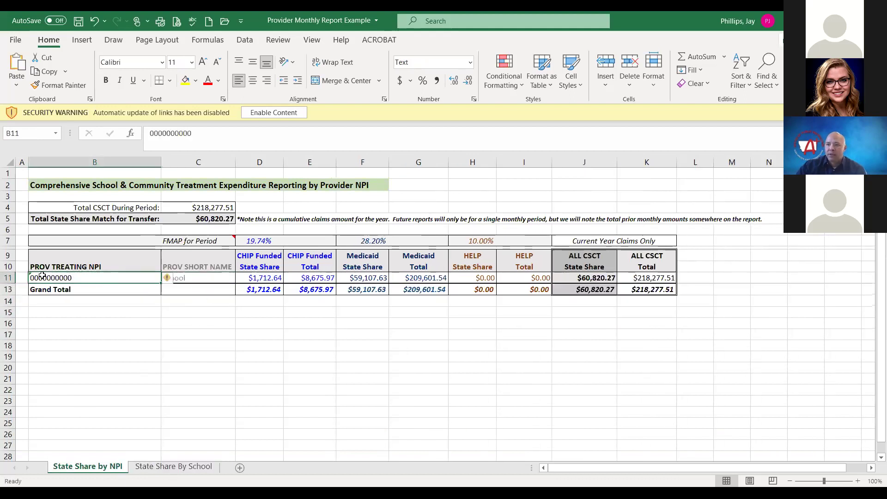
{"action": "left_click", "coordinate": [7, 277]}
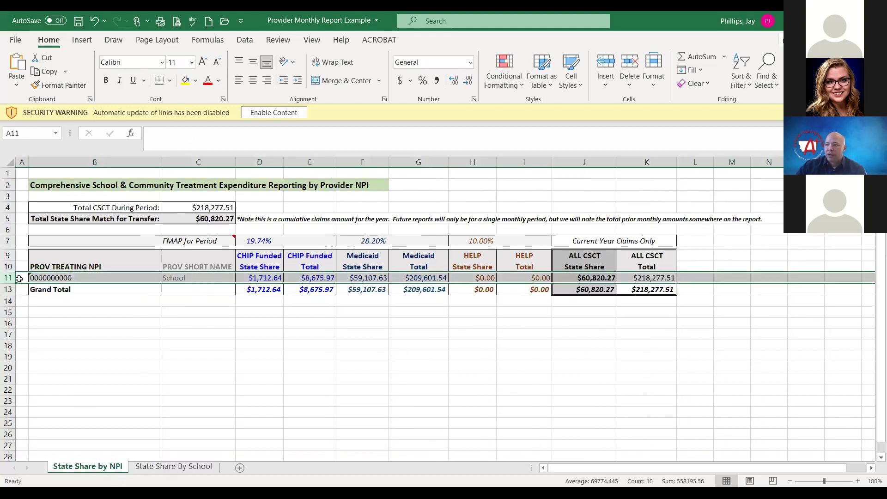
{"action": "left_click", "coordinate": [187, 277]}
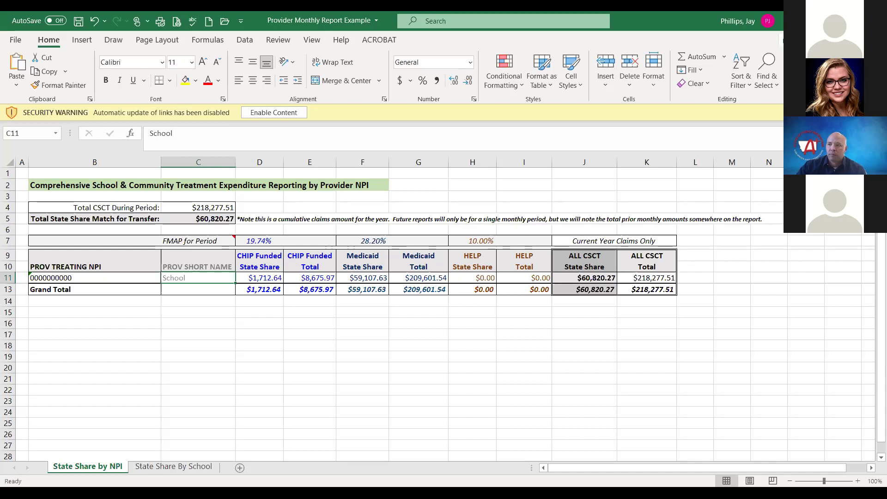
{"action": "left_click", "coordinate": [121, 280]}
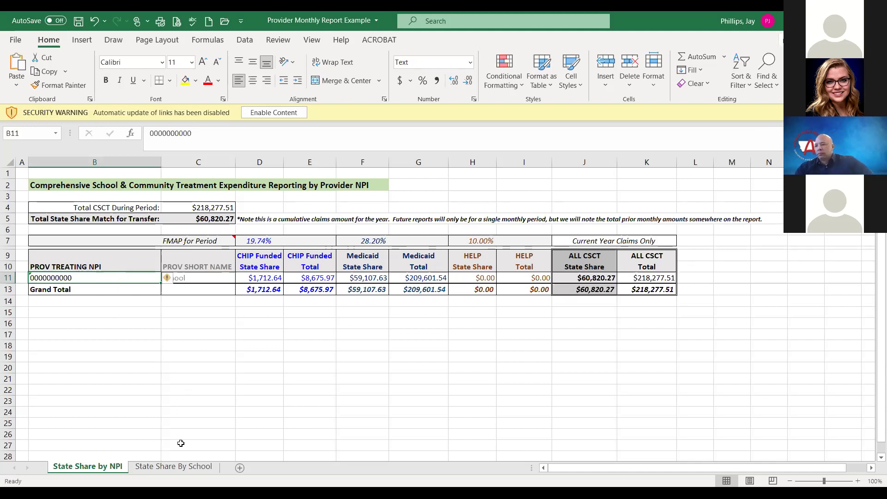
Return to the State Share By School sheet and check the treating NPI listed for School #1
{"action": "left_click", "coordinate": [173, 467]}
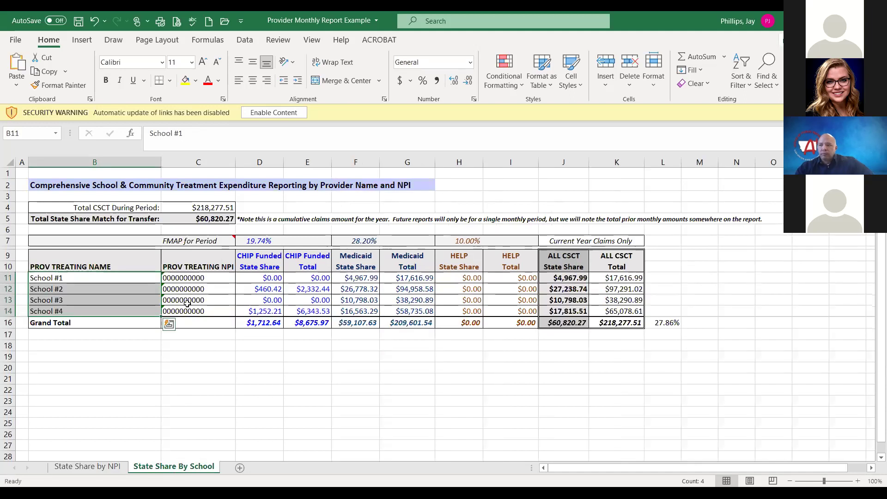
{"action": "left_click", "coordinate": [191, 279]}
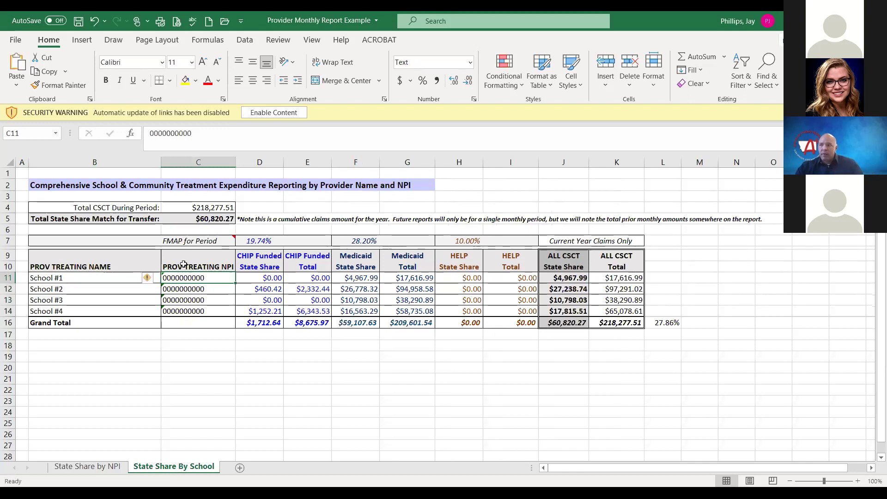
Compare the treating NPIs of School #1 to School #4 with their provider names on the State Share By School sheet
{"action": "left_click", "coordinate": [183, 265]}
{"action": "left_click", "coordinate": [189, 278]}
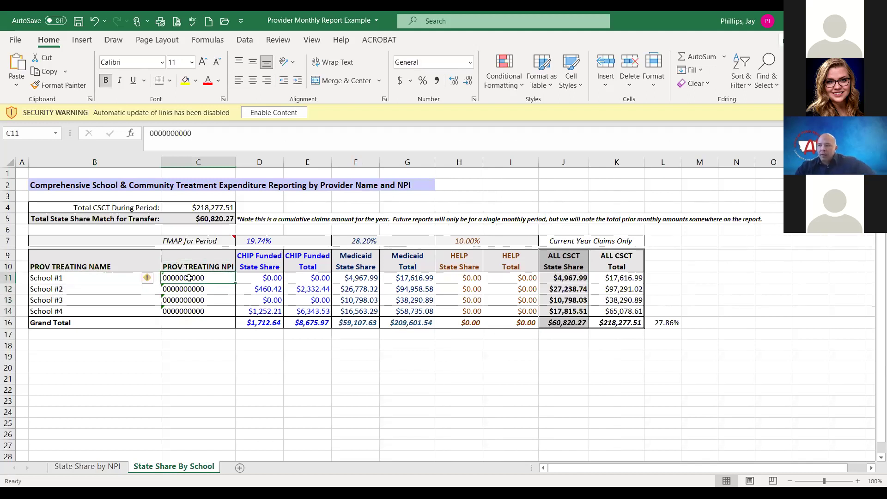
{"action": "left_click_drag", "start_coordinate": [189, 278], "coordinate": [186, 310]}
{"action": "key", "text": "ctrl+v"}
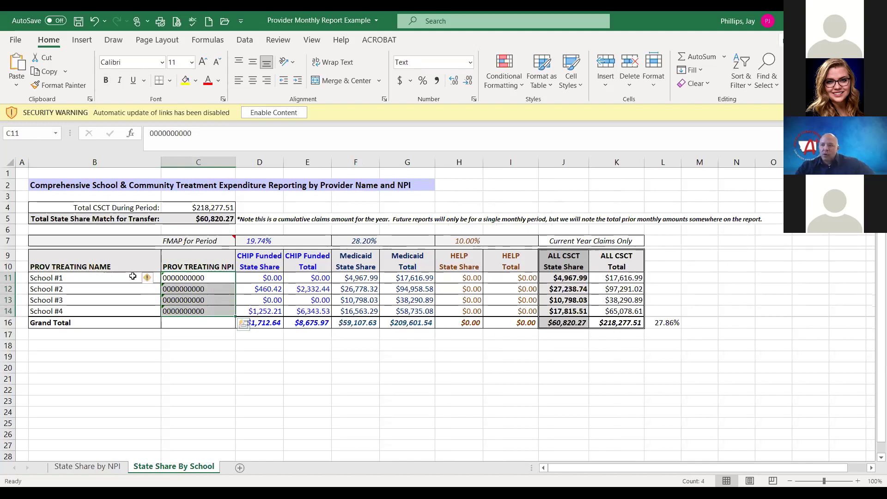
{"action": "left_click", "coordinate": [50, 278]}
{"action": "left_click", "coordinate": [59, 289]}
{"action": "left_click", "coordinate": [66, 300]}
{"action": "left_click", "coordinate": [73, 310]}
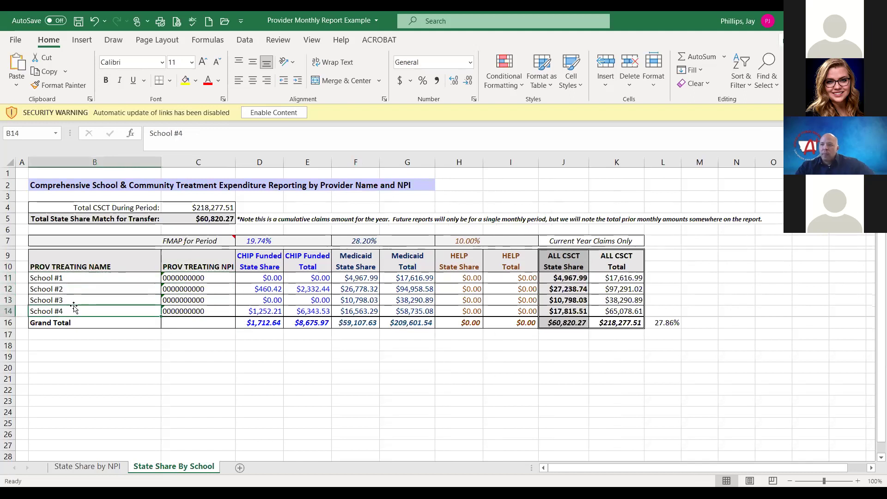
{"action": "left_click_drag", "start_coordinate": [192, 277], "coordinate": [202, 310]}
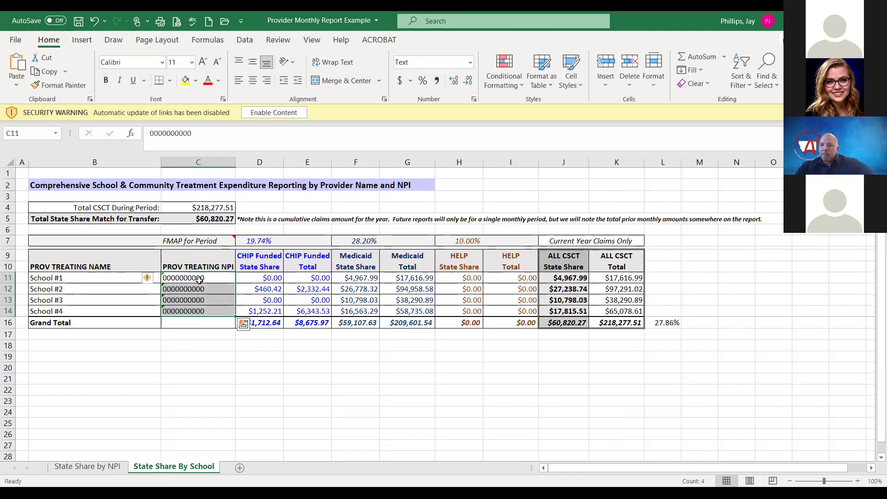
{"action": "left_click", "coordinate": [103, 277]}
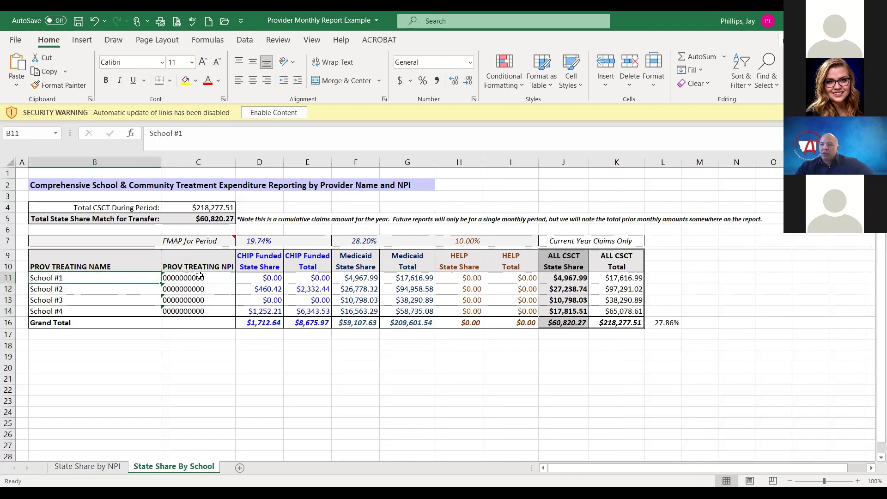
{"action": "left_click", "coordinate": [100, 285]}
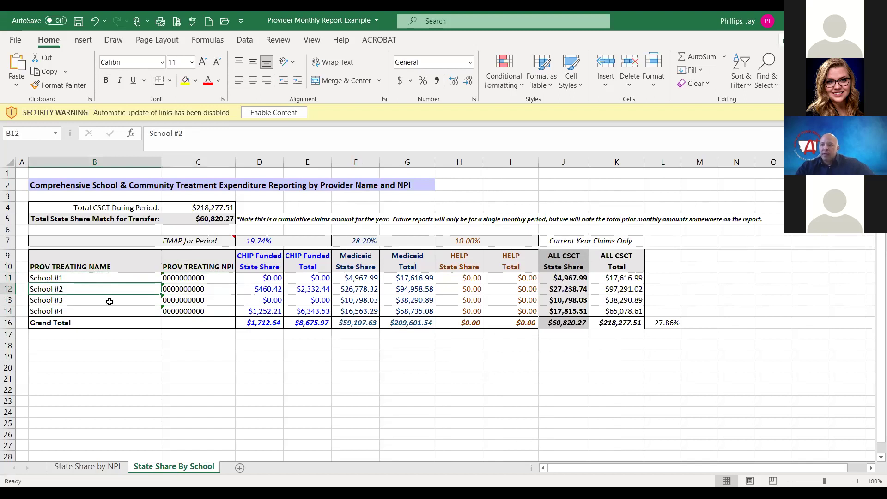
Switch to the State Share by NPI sheet and highlight the entire ALL CSCT State Share column
{"action": "left_click", "coordinate": [97, 466]}
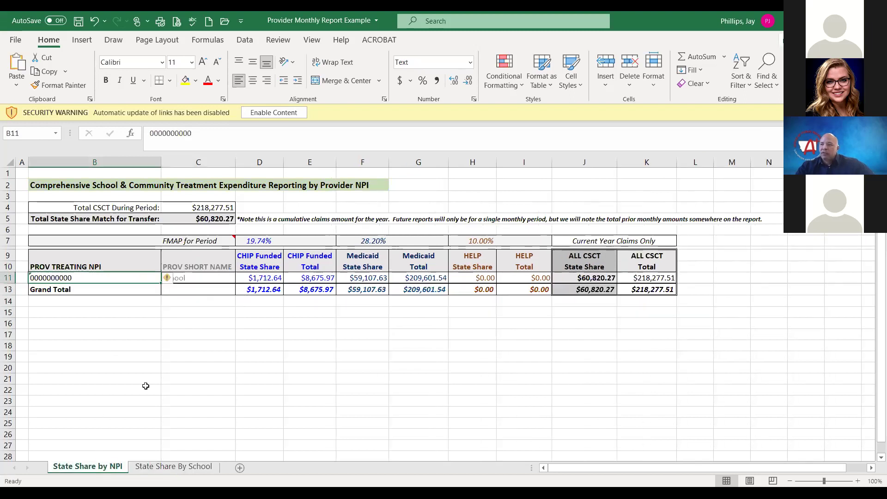
{"action": "left_click", "coordinate": [172, 306]}
{"action": "left_click", "coordinate": [159, 301]}
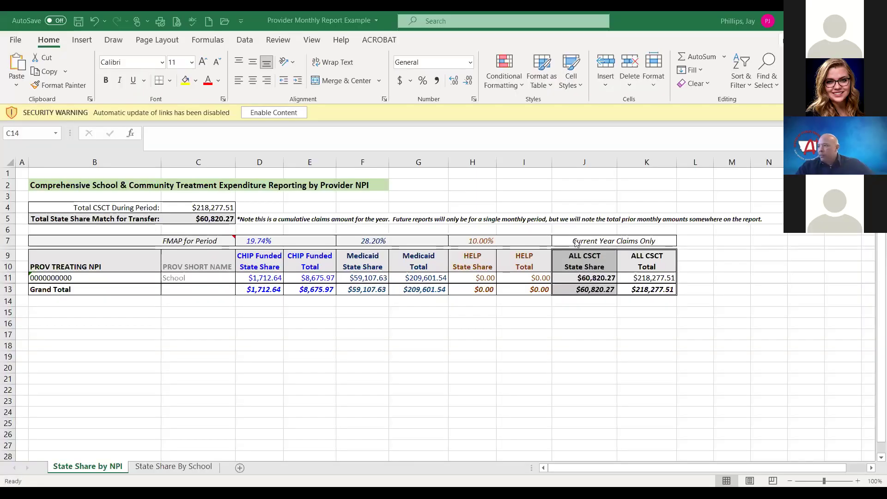
{"action": "left_click", "coordinate": [585, 300]}
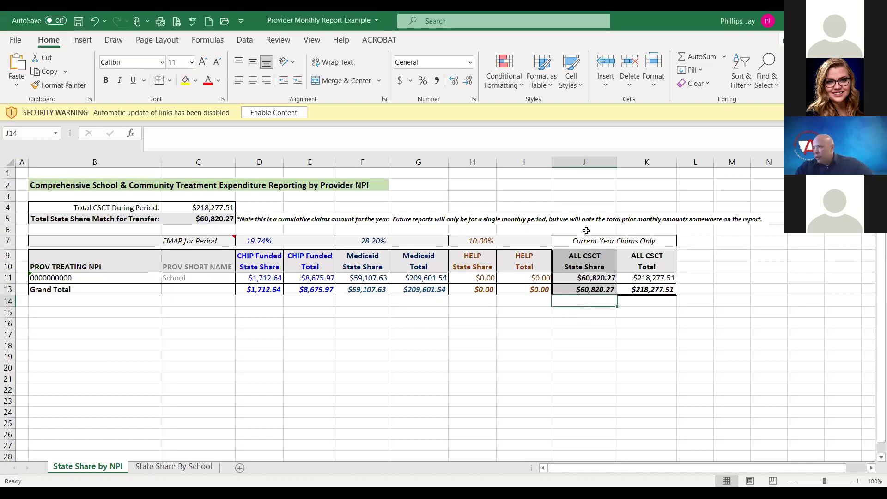
{"action": "left_click", "coordinate": [584, 161]}
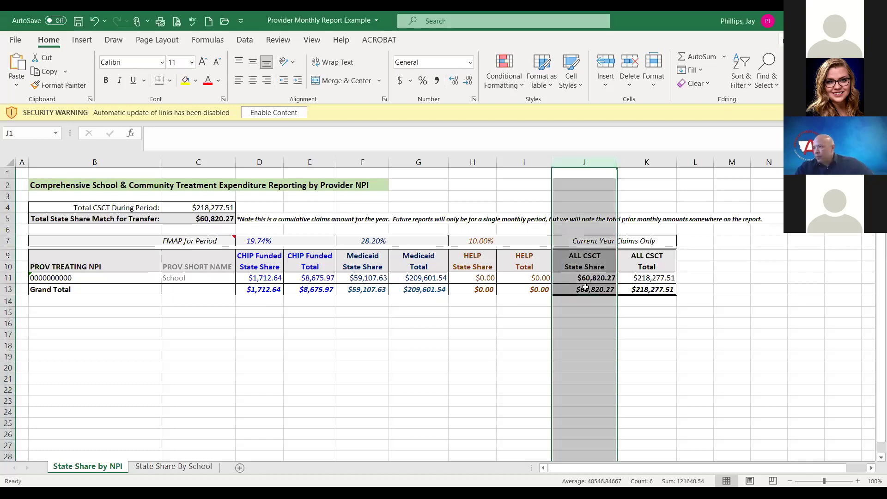
Examine the ALL CSCT State Share heading and amounts alongside the provider row's ALL CSCT Total
{"action": "left_click", "coordinate": [599, 266]}
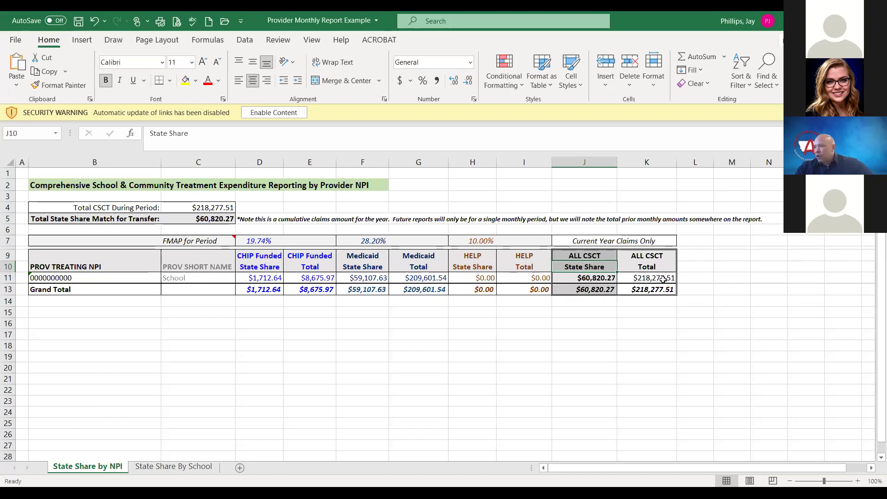
{"action": "key", "text": "Down"}
{"action": "key", "text": "Right"}
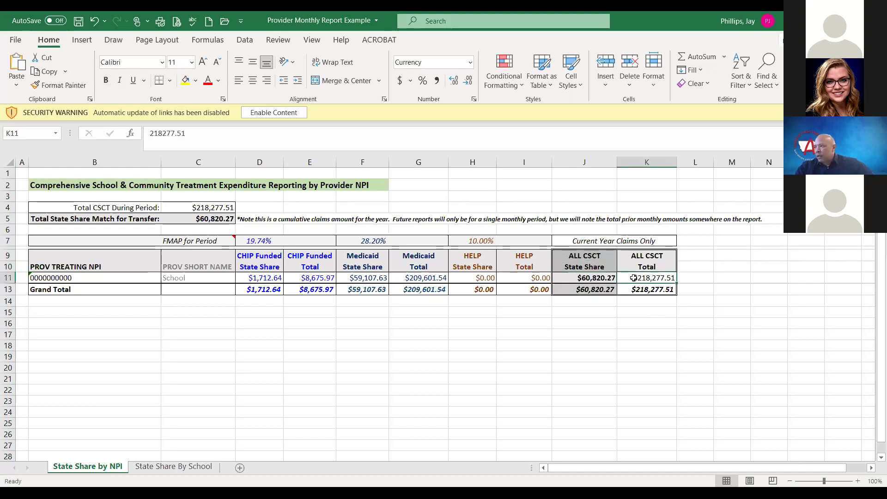
{"action": "left_click", "coordinate": [582, 279]}
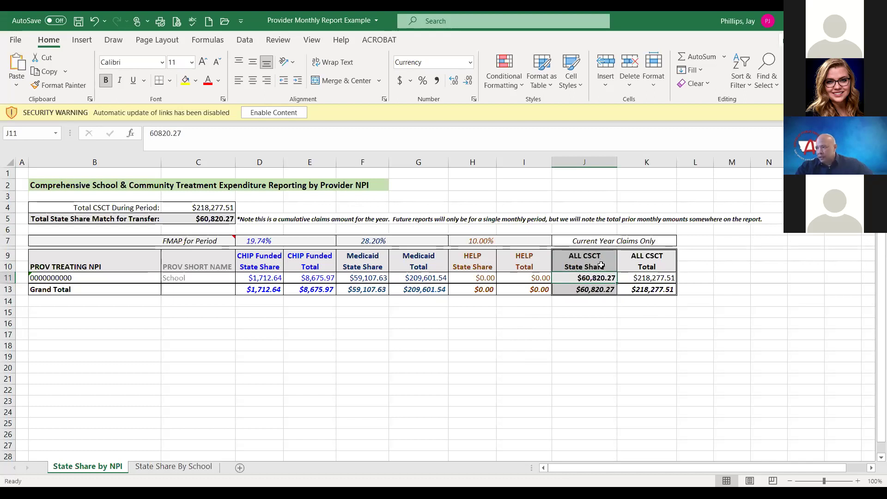
{"action": "left_click_drag", "start_coordinate": [598, 259], "coordinate": [596, 288]}
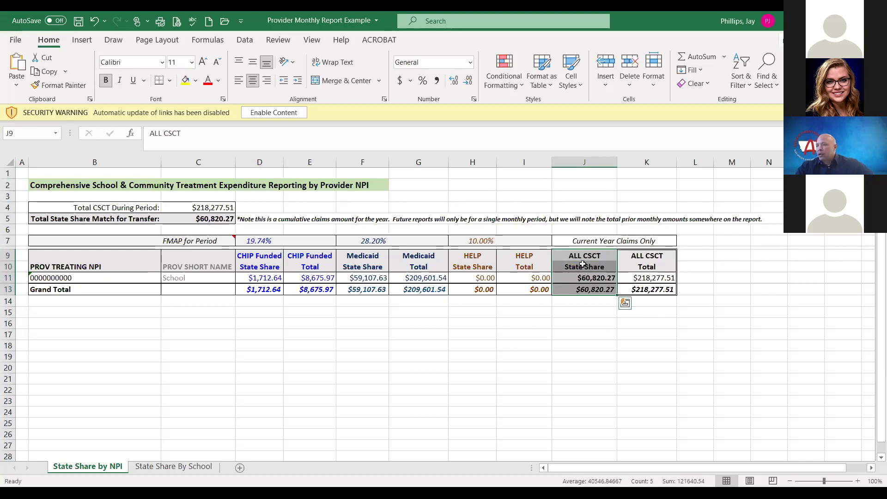
{"action": "left_click_drag", "start_coordinate": [579, 257], "coordinate": [578, 264]}
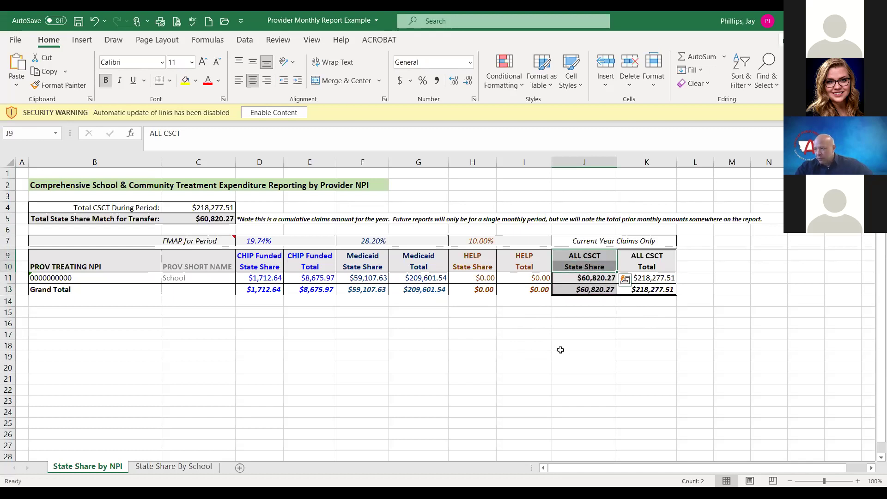